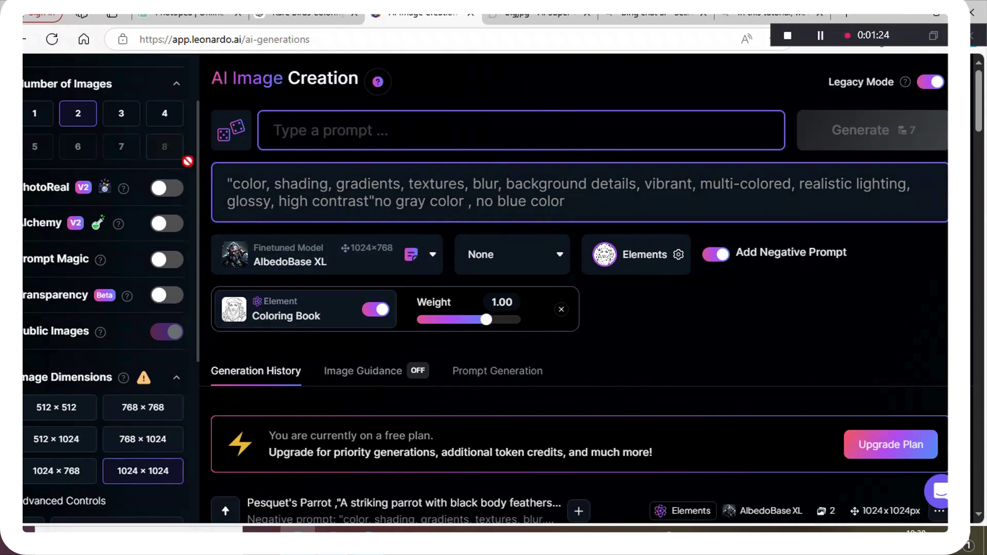
Choose AlbedoBase XL as the finetuned model for the image generation
scroll(163, 291, down, 2)
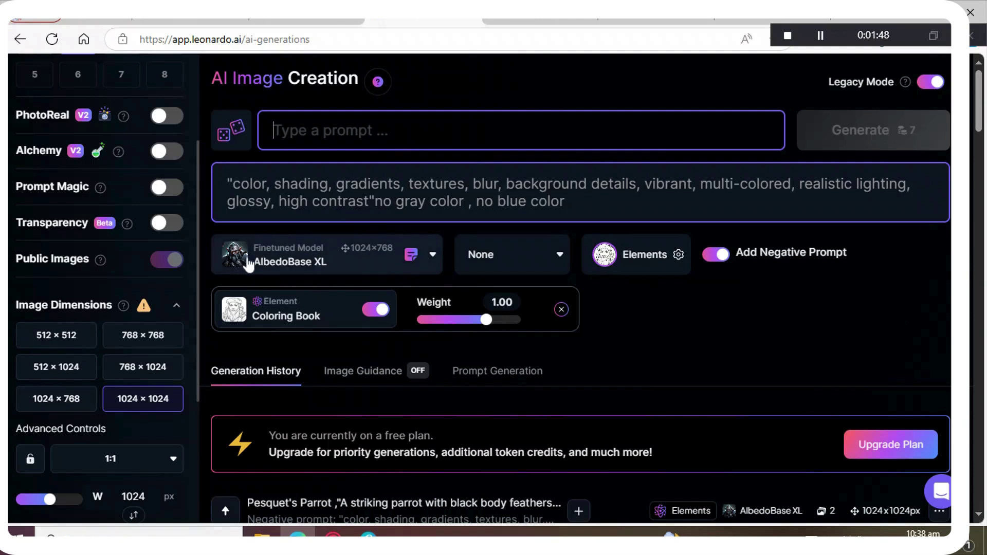
click(433, 260)
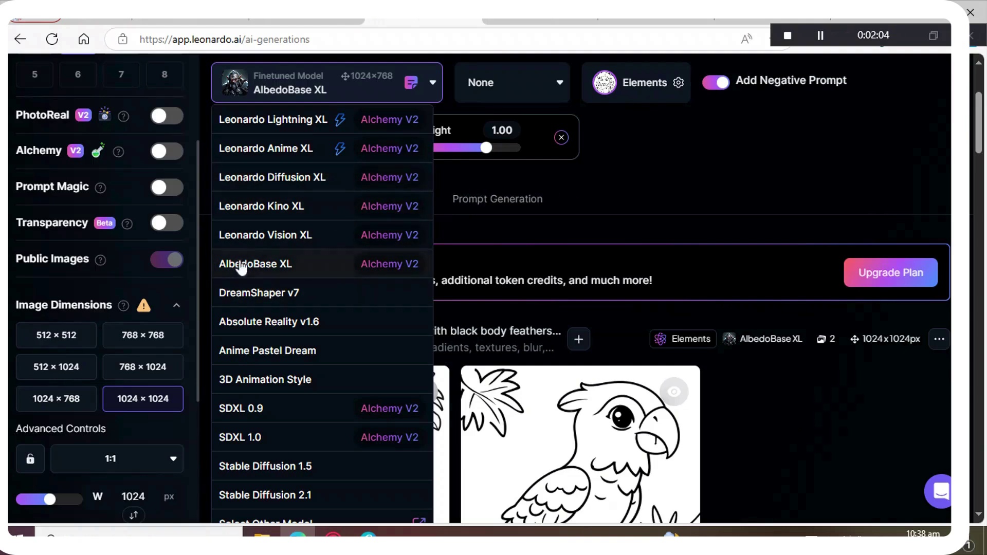
click(311, 267)
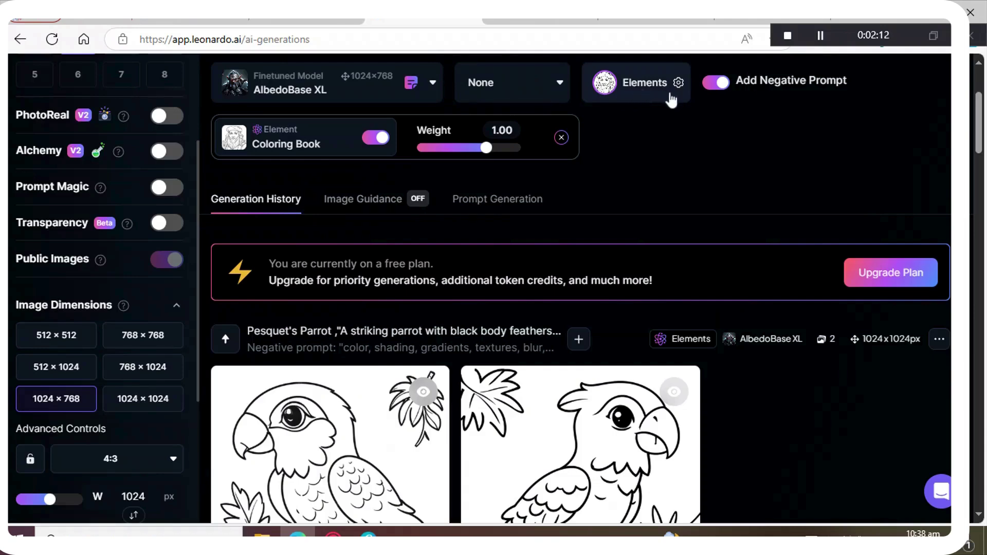
Browse the elements library to Coloring Book and confirm it as the selected element
click(643, 85)
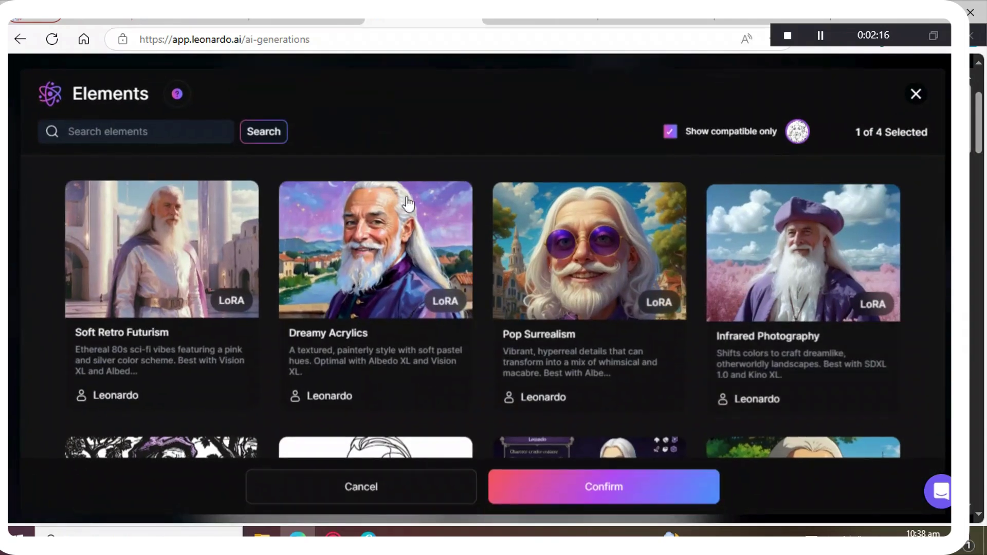
scroll(480, 226, down, 6)
scroll(482, 230, down, 10)
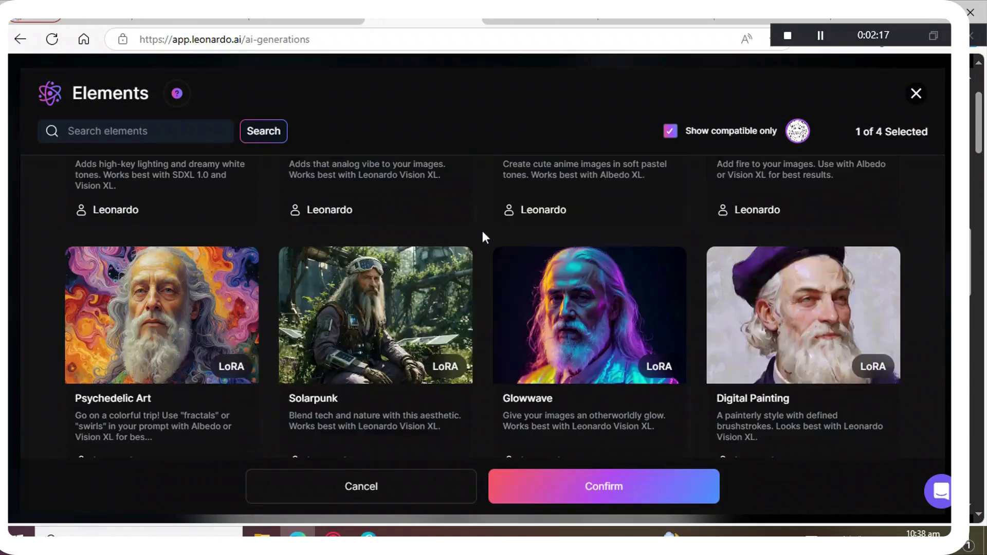
scroll(498, 242, down, 10)
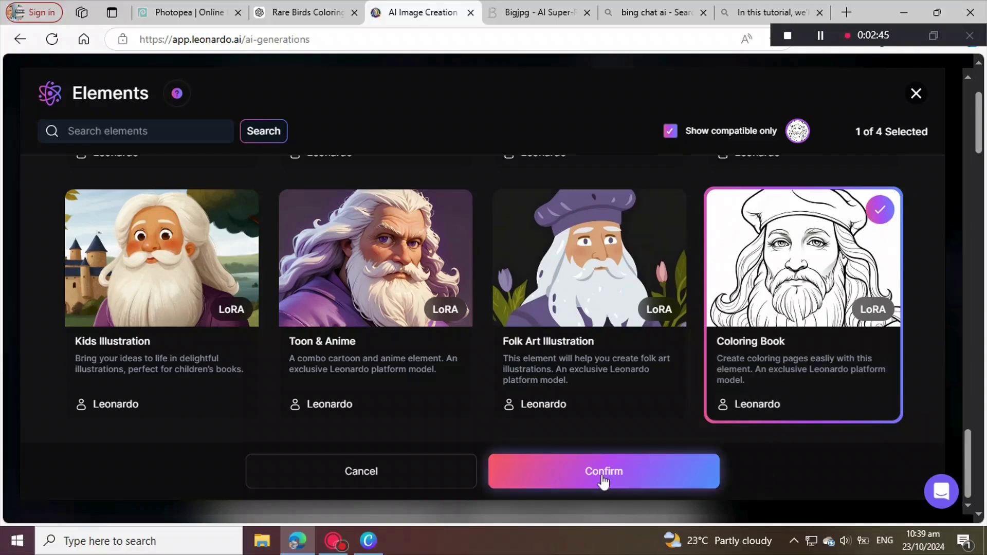
click(603, 478)
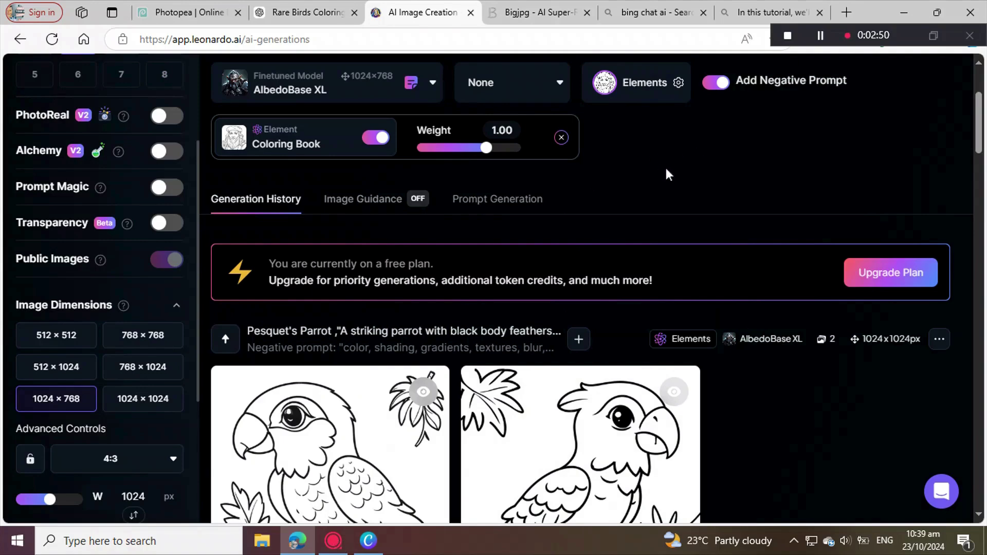
Switch the negative prompt off and back on
scroll(667, 170, up, 1)
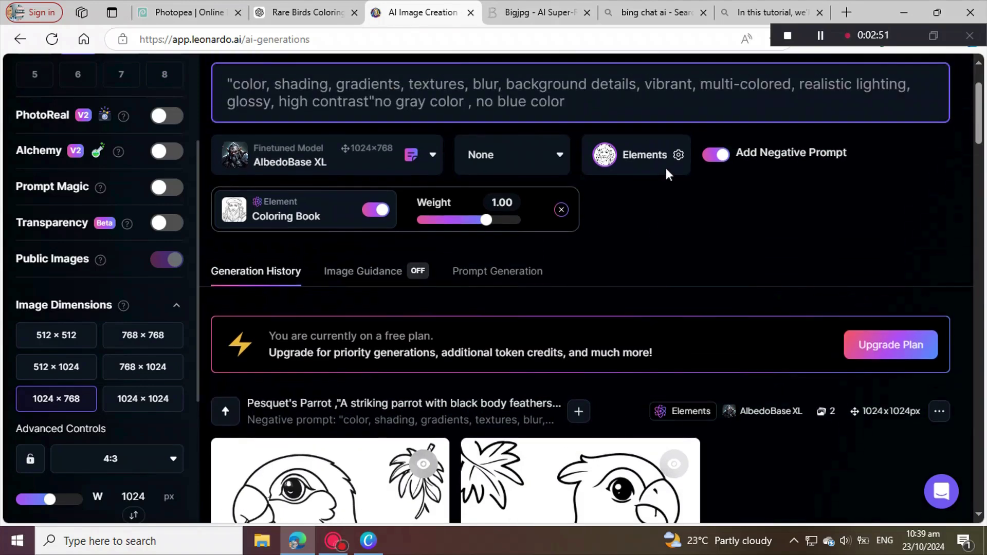
click(747, 152)
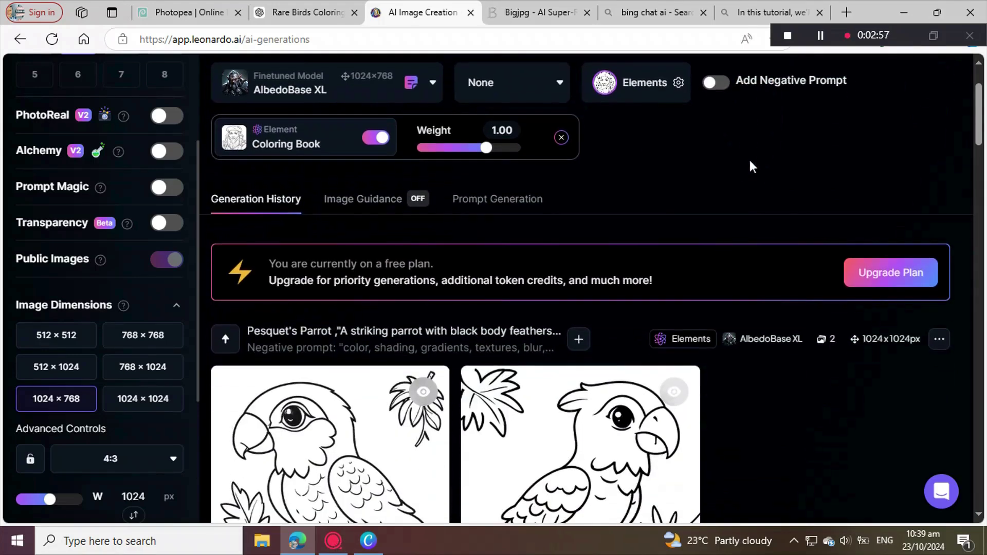
click(714, 84)
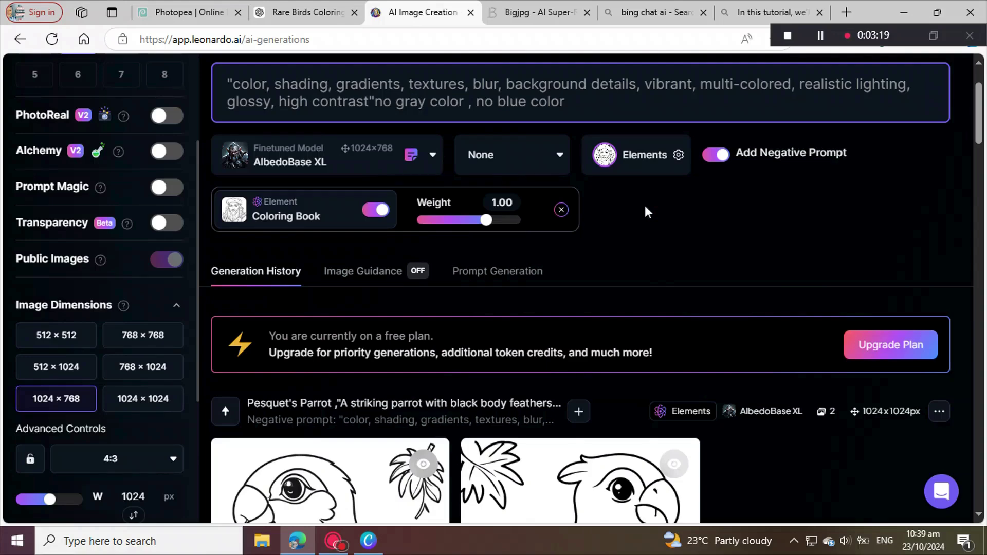
Examine the earlier bird coloring pages in the generation history, comparing their coloring and image dimensions
scroll(668, 216, down, 6)
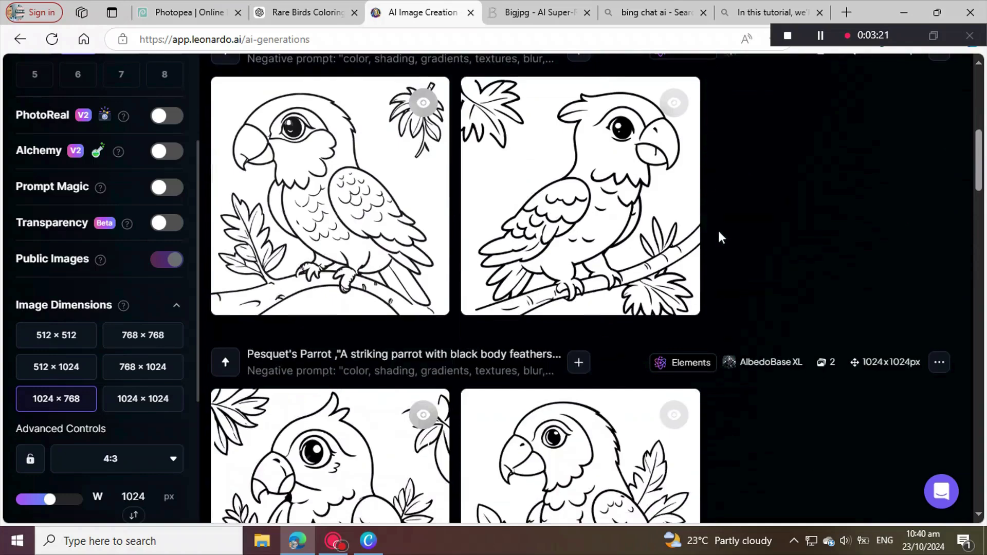
scroll(712, 231, down, 5)
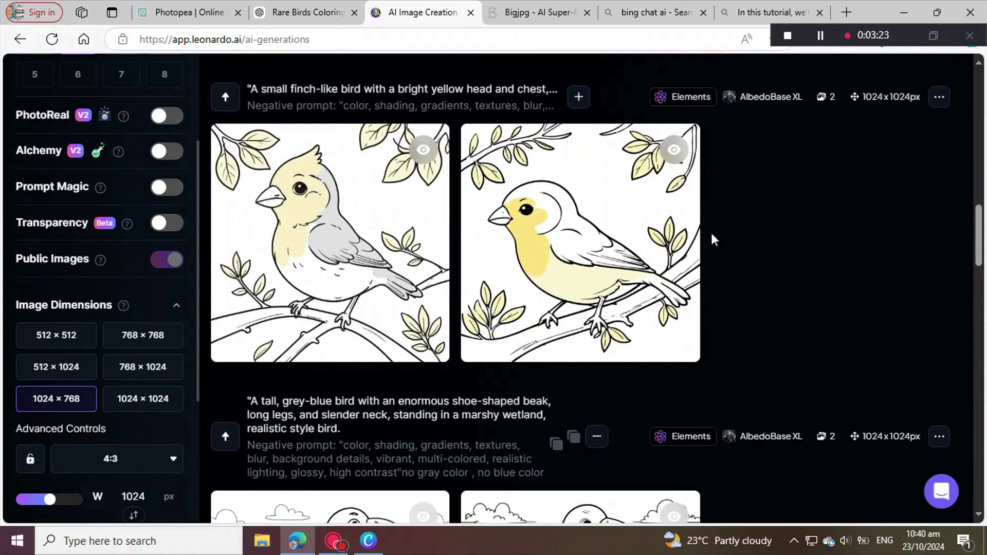
mouse_move(614, 321)
scroll(679, 363, down, 10)
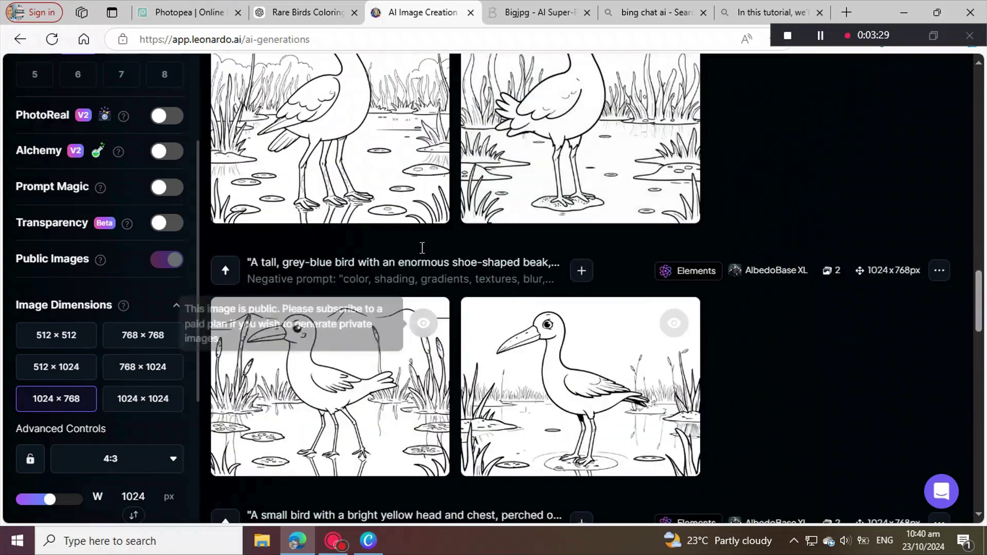
scroll(404, 286, up, 3)
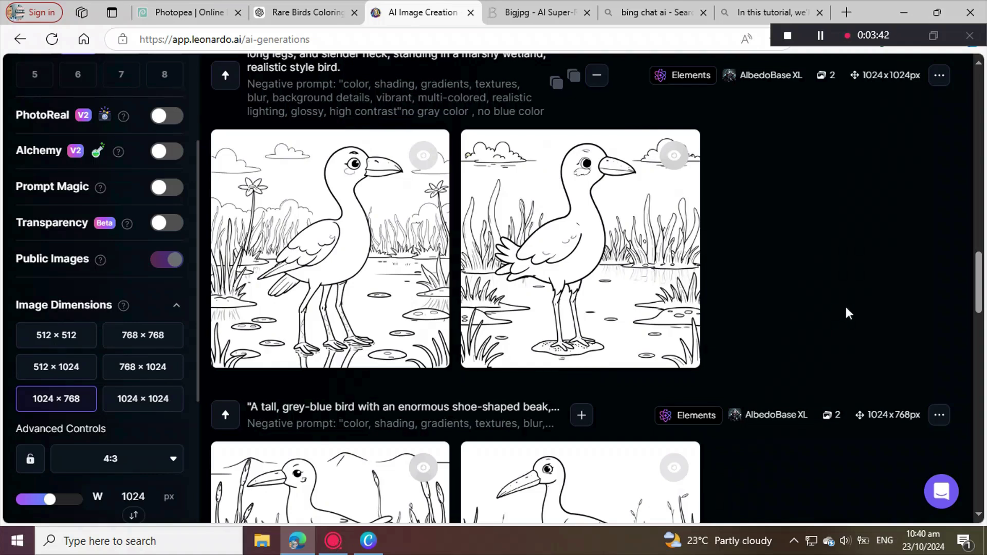
mouse_move(295, 335)
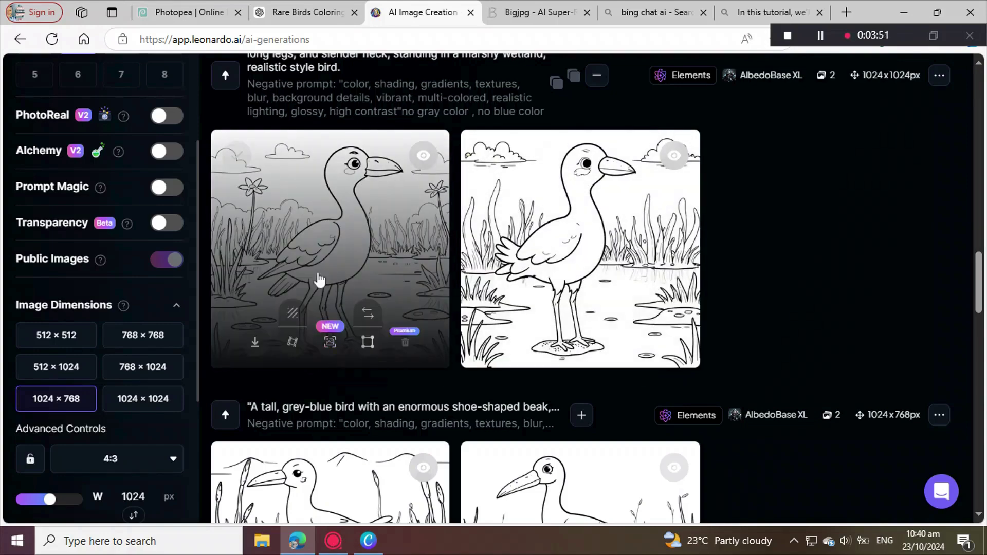
mouse_move(684, 234)
Enter the prompt "A bright orange bird with a fan-shaped crest, perched on a branch near a mountain stream, rainforest background, colorful and dynamic bird illustration."
scroll(684, 234, up, 15)
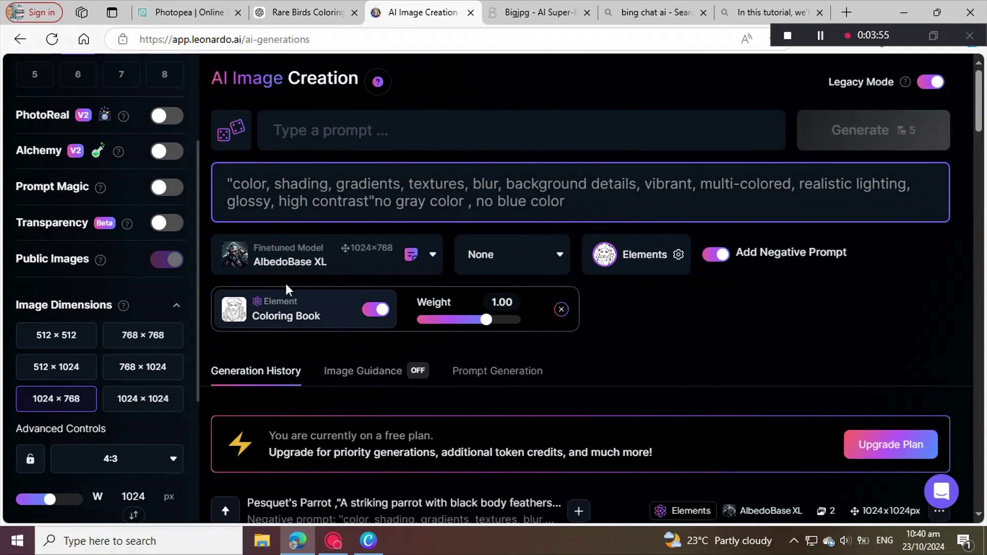
click(290, 133)
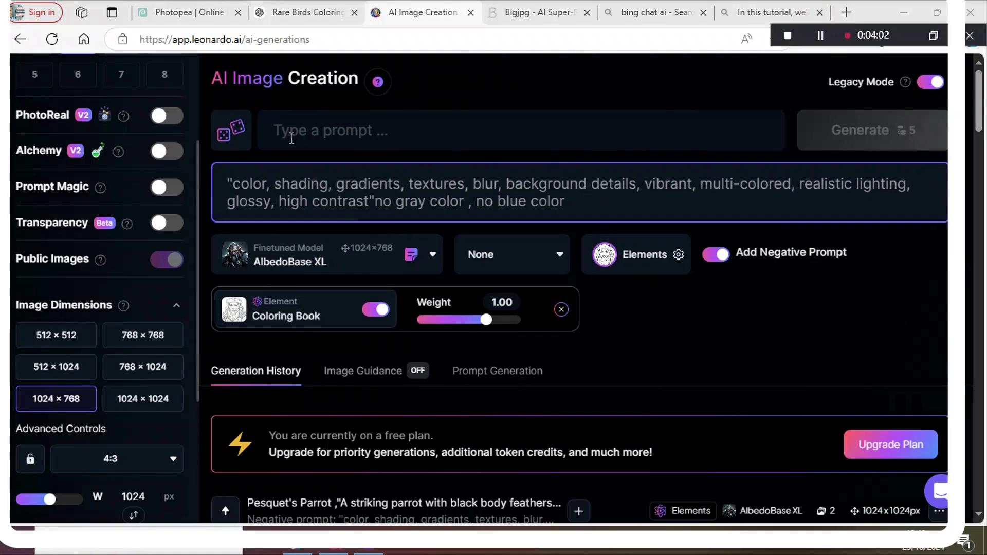
click(296, 131)
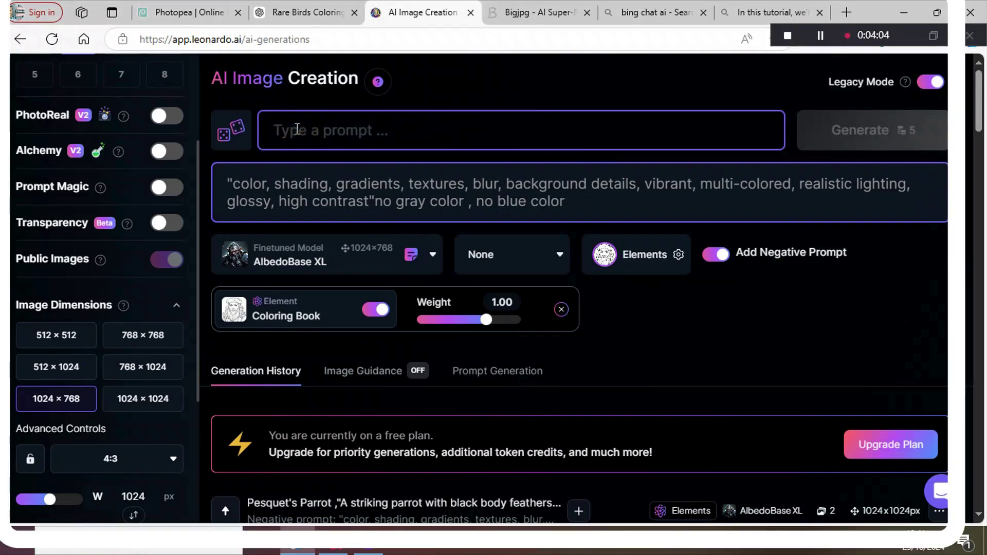
right_click(295, 129)
click(335, 241)
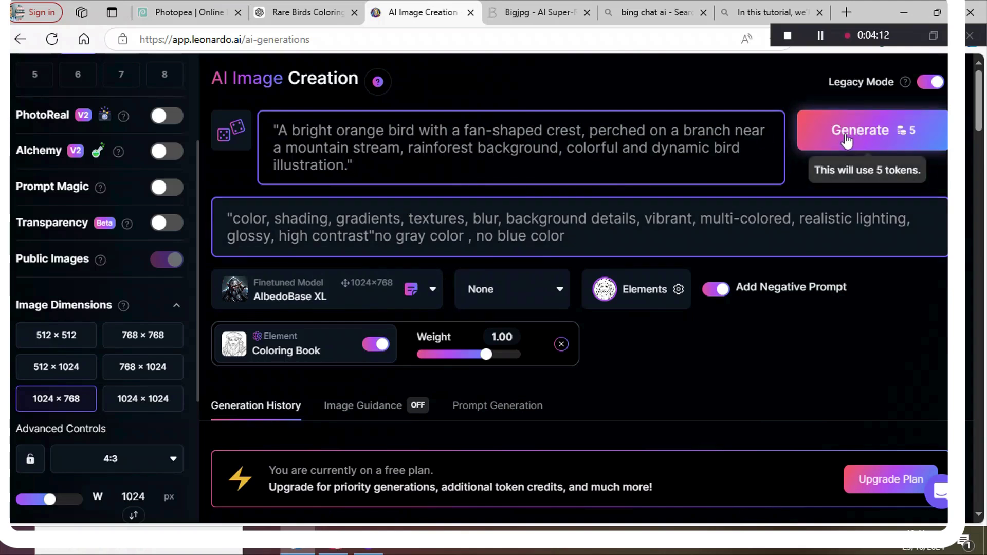
Set the number of images to 2, generate the orange bird pictures, and view them in the generation history
scroll(101, 231, up, 2)
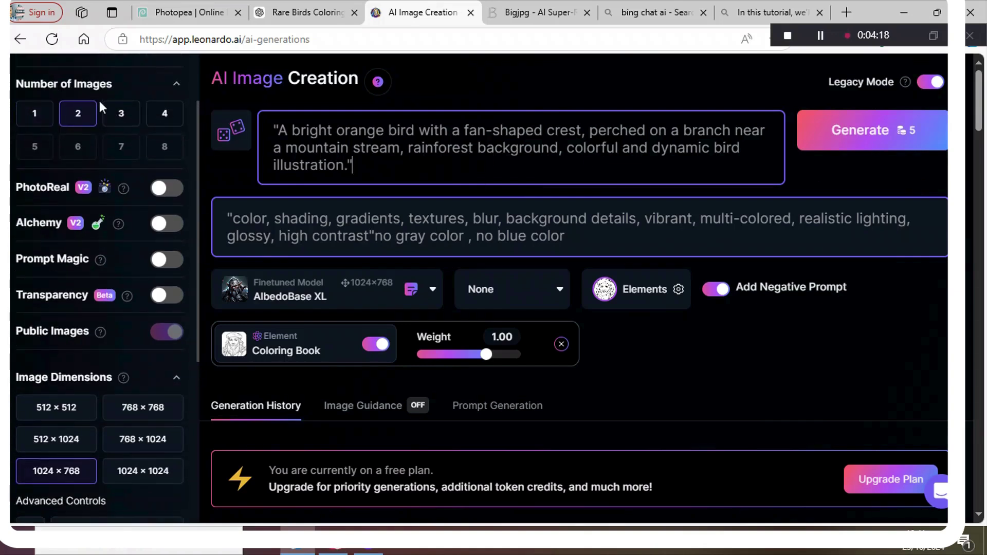
click(31, 121)
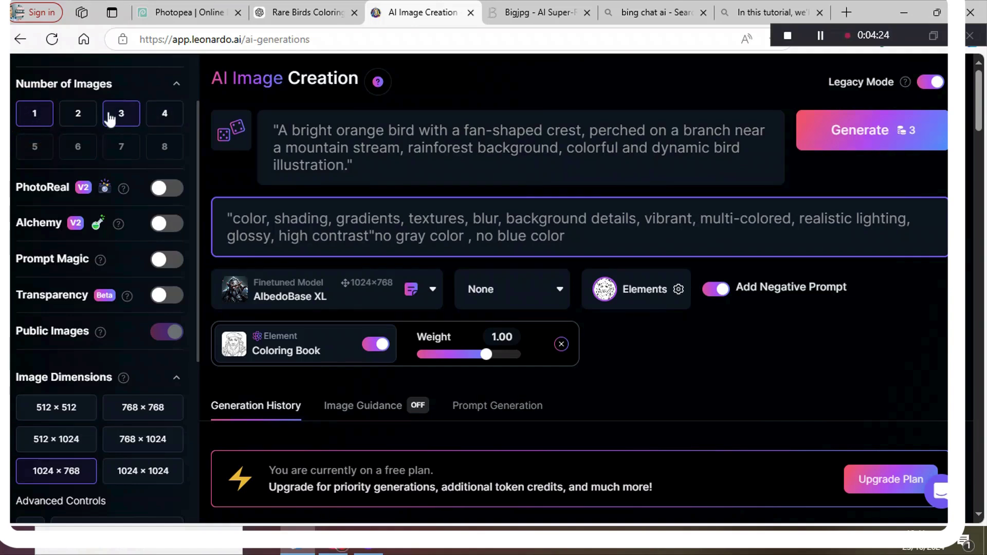
click(81, 123)
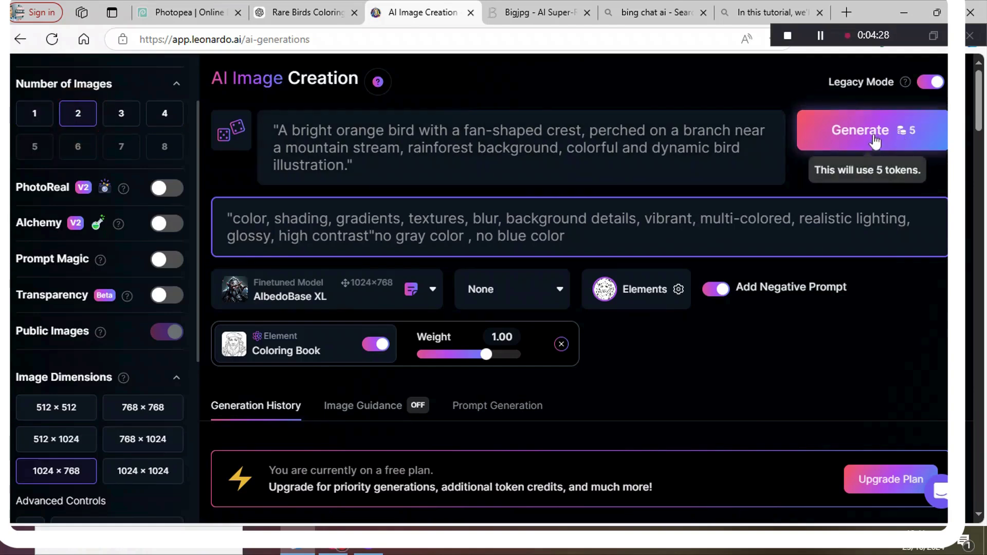
click(828, 149)
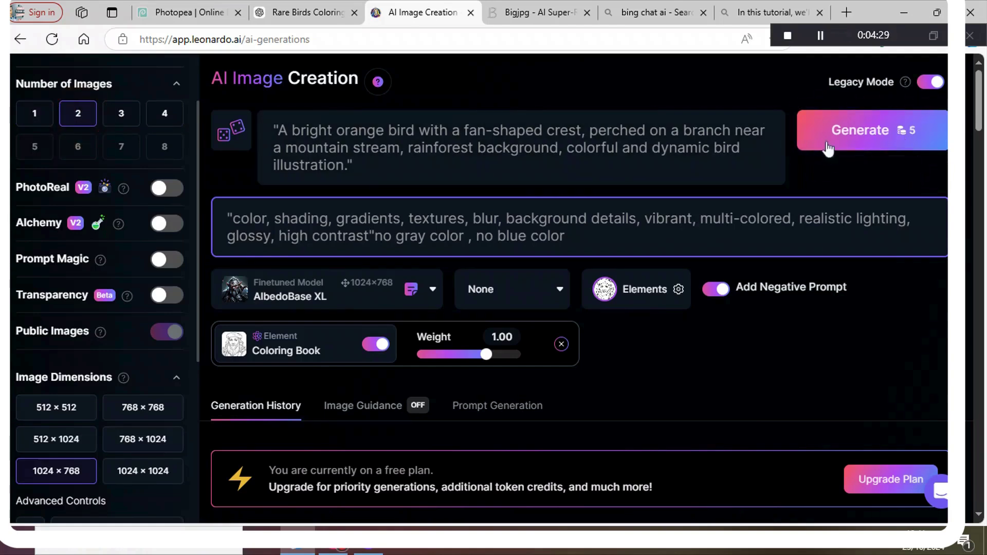
click(851, 131)
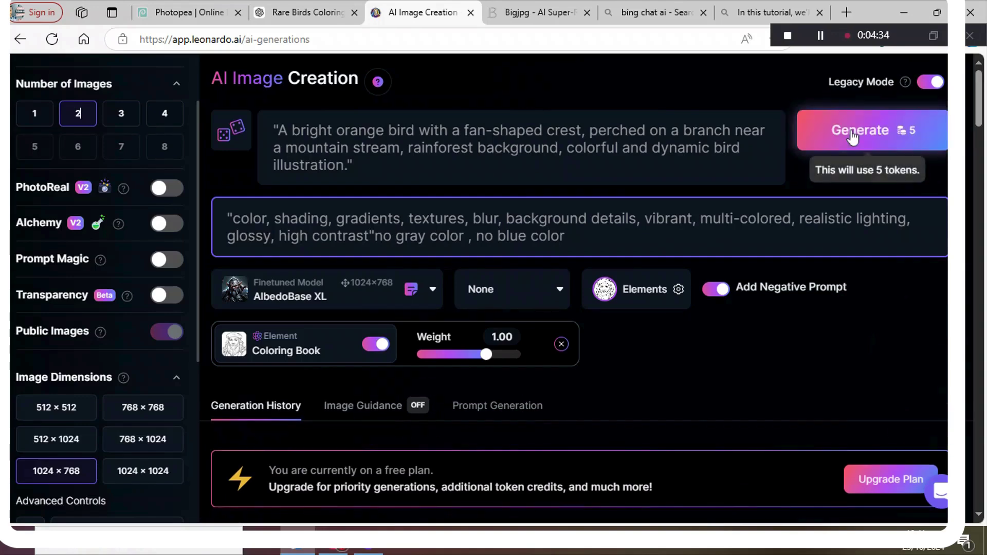
scroll(665, 345, down, 5)
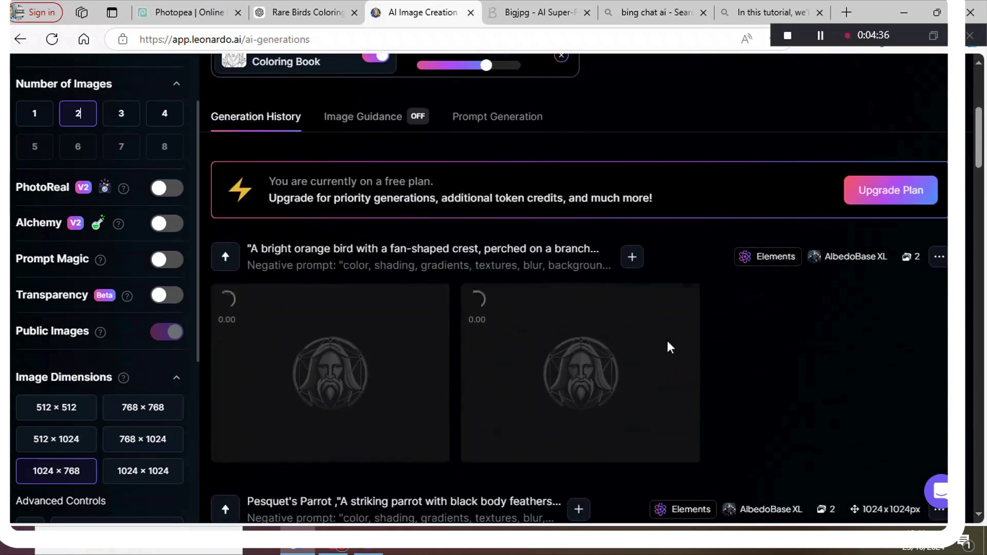
scroll(806, 93, down, 1)
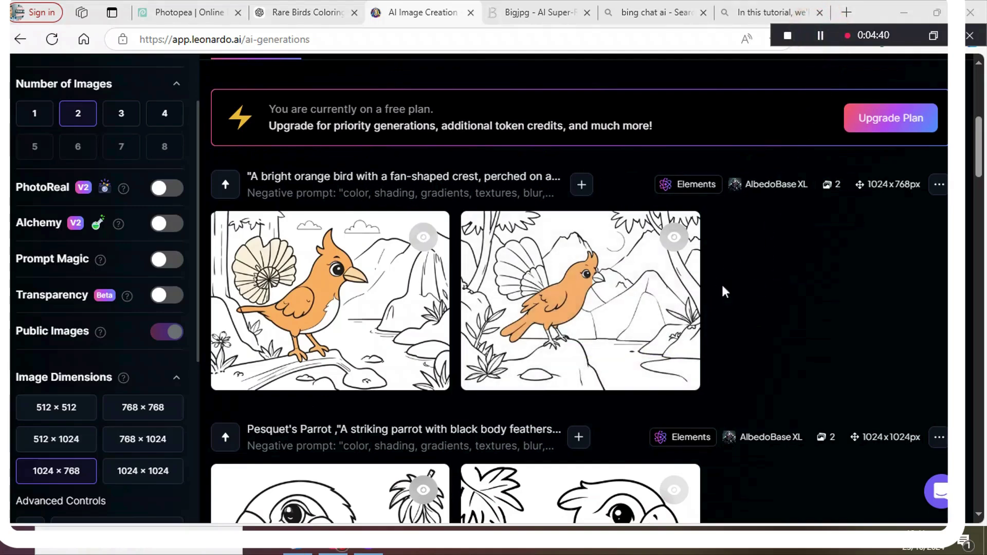
mouse_move(676, 363)
Generate a second pair of orange bird images with the same prompt and settings
scroll(777, 311, up, 1)
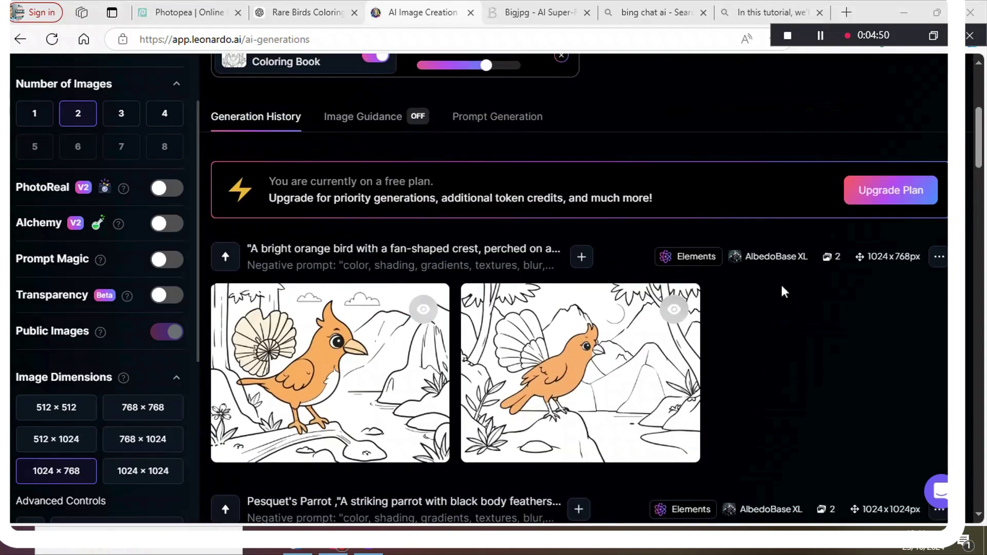
scroll(795, 190, up, 3)
click(841, 58)
scroll(710, 330, down, 5)
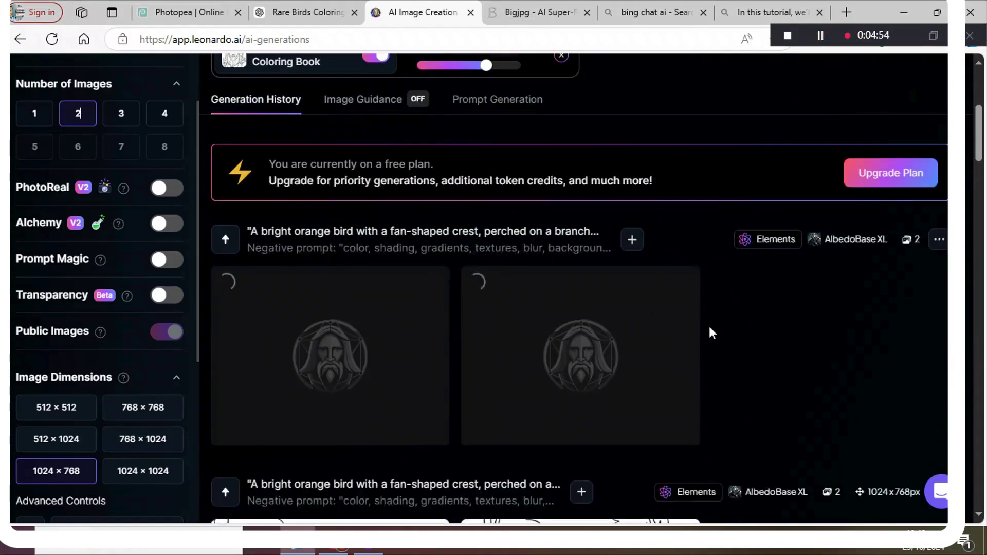
scroll(710, 328, down, 2)
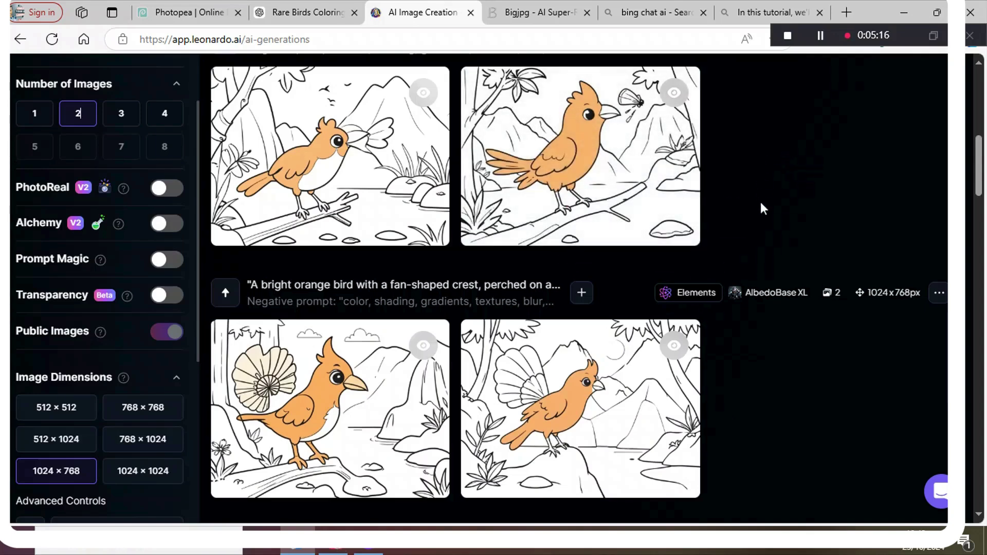
Download the newest batch's second bird image and the earlier batch's first image, with the large fan behind the bird
scroll(761, 201, up, 1)
mouse_move(516, 298)
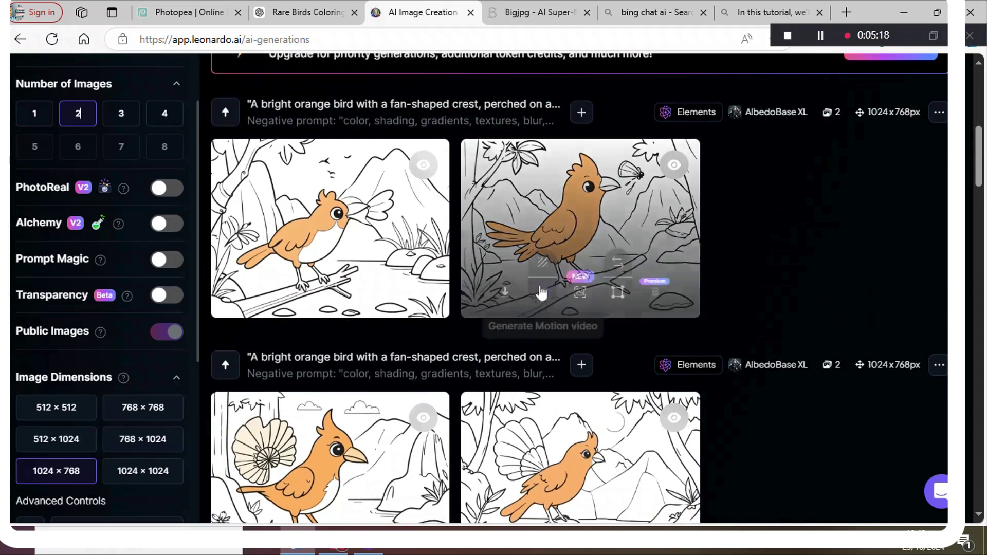
click(505, 296)
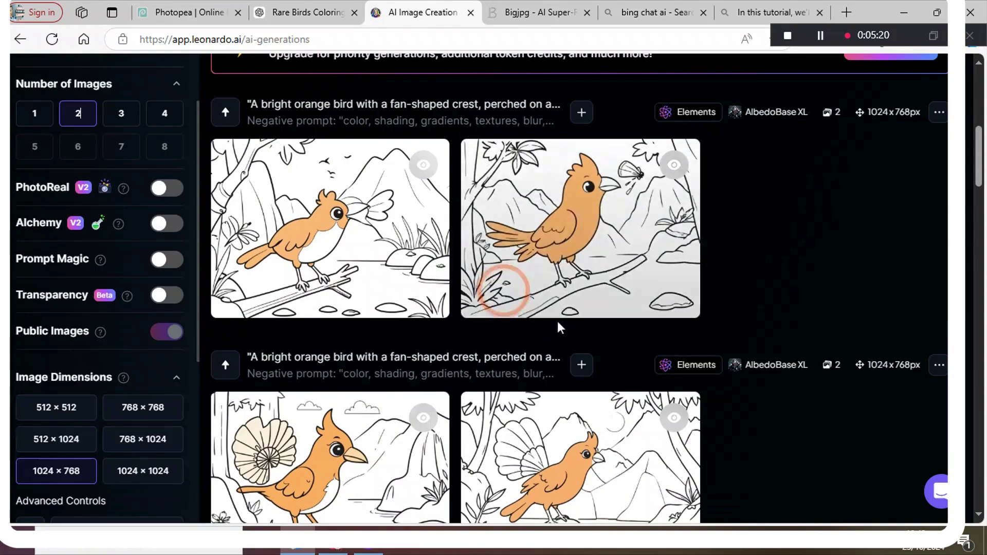
scroll(232, 335, down, 3)
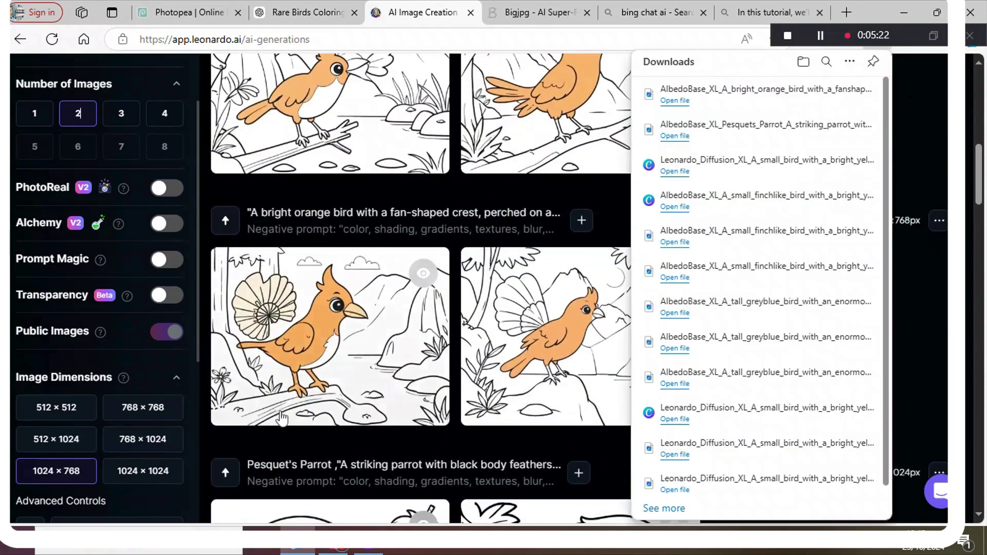
click(253, 402)
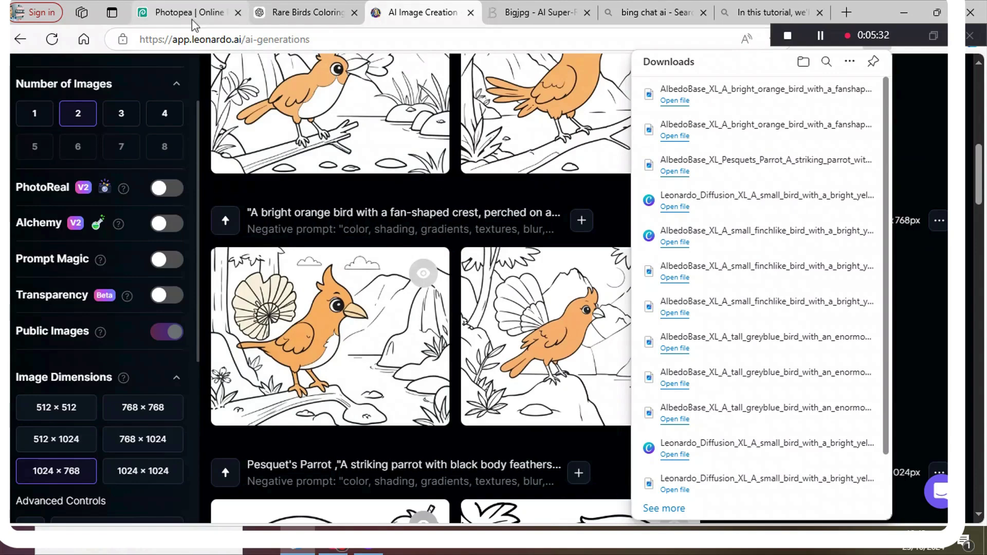
Switch to the open Photopea editor
mouse_move(173, 22)
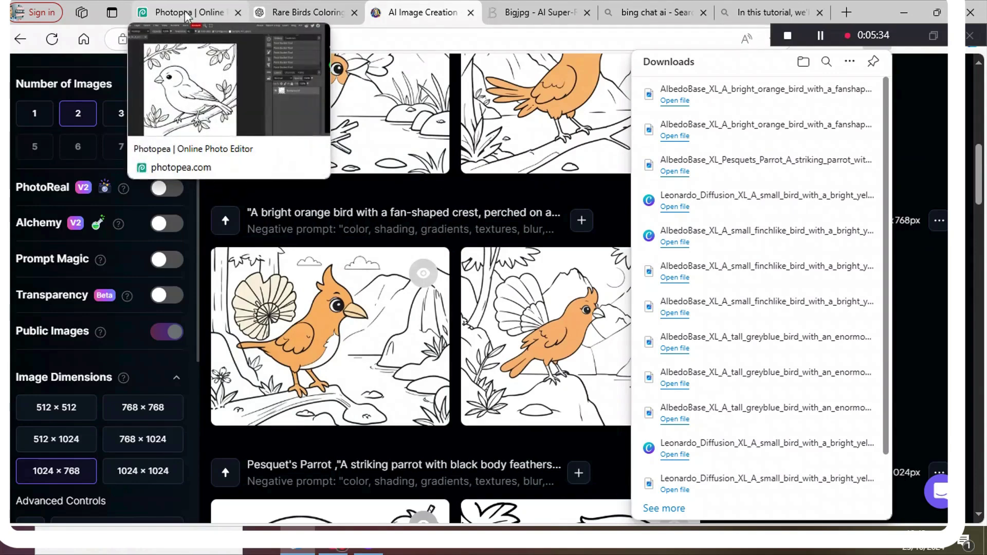
click(189, 16)
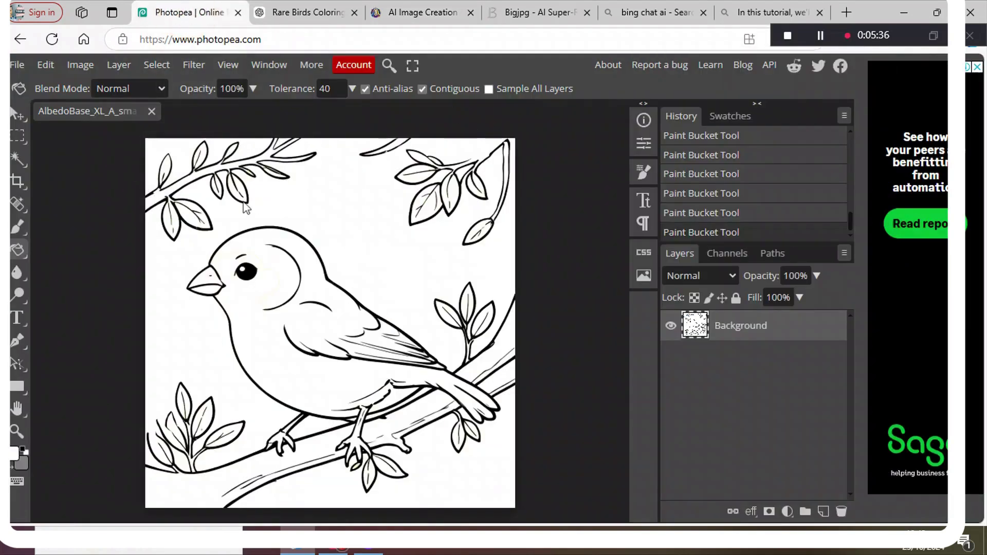
Close the small finch-like bird image and open the downloaded orange bird picture from the computer
click(151, 111)
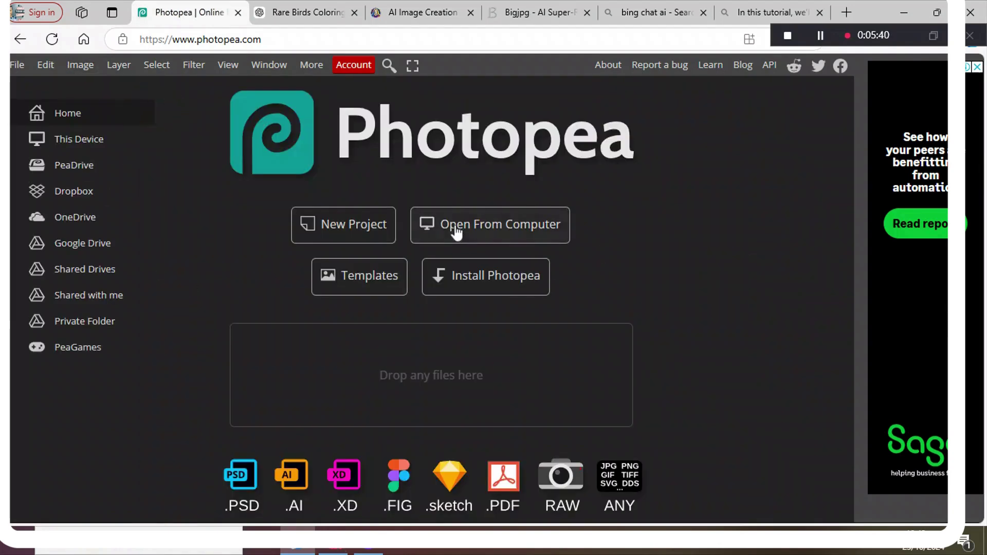
click(497, 230)
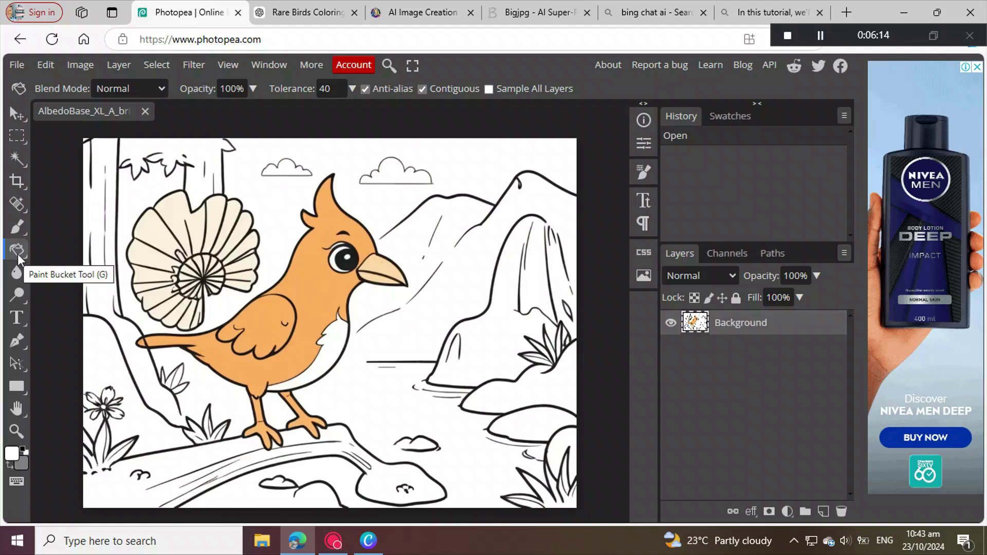
Choose the Paint Bucket tool and set the color to white (ffffff)
click(19, 255)
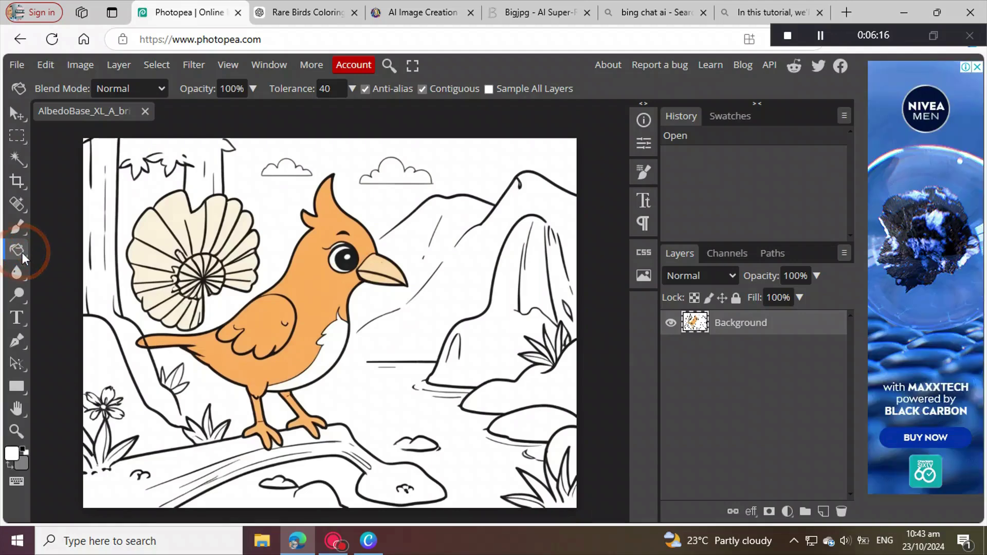
click(19, 251)
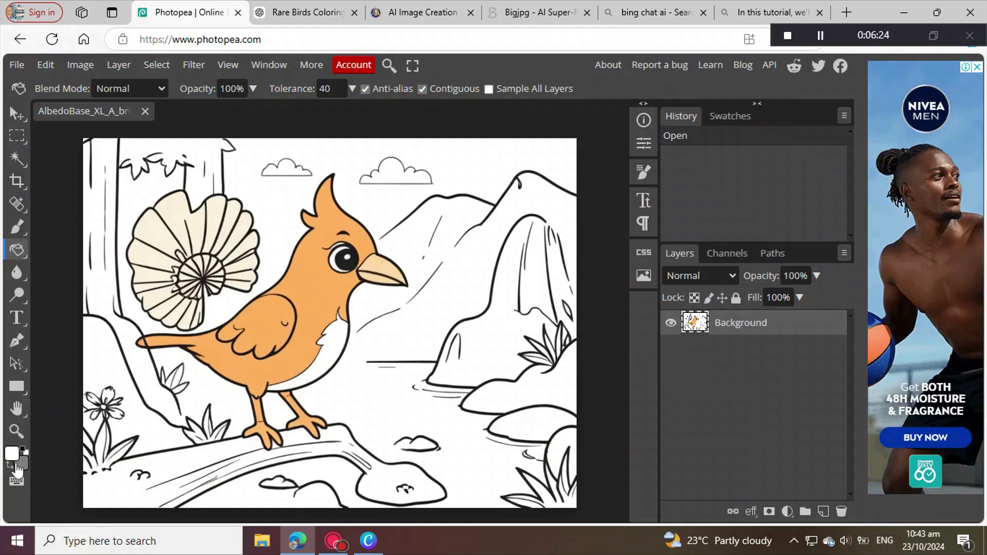
click(18, 464)
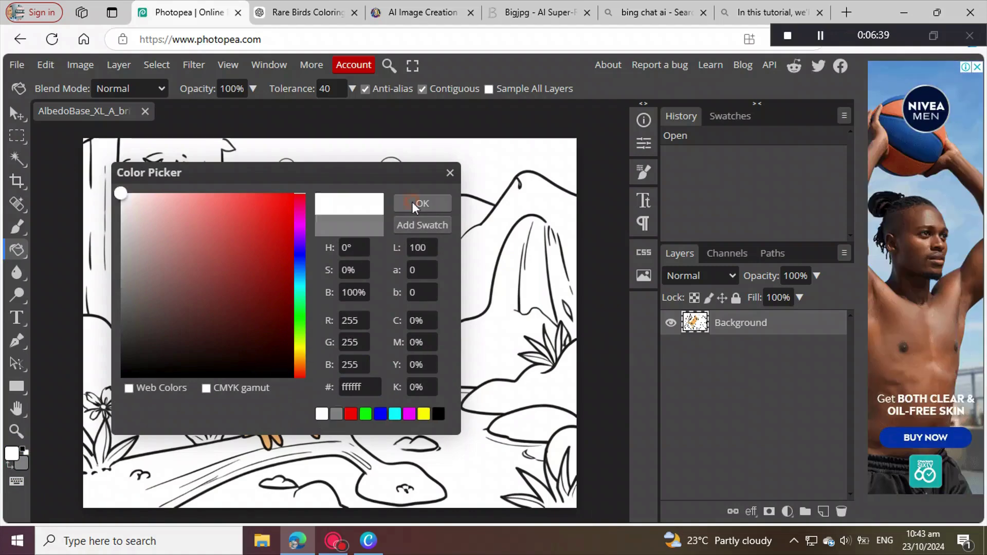
click(421, 203)
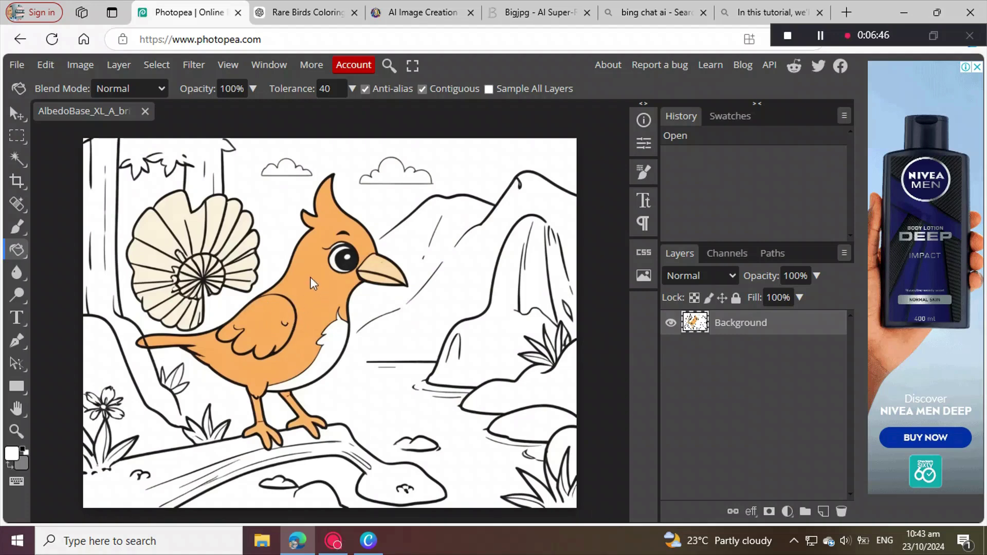
Fill the orange bird's body, both legs and feet, wing and beak with white
click(311, 278)
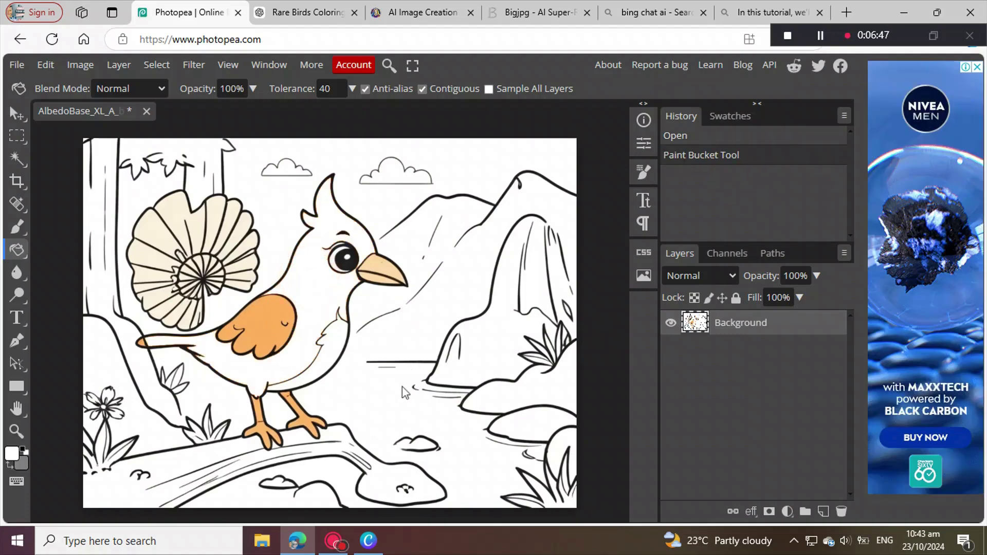
click(304, 426)
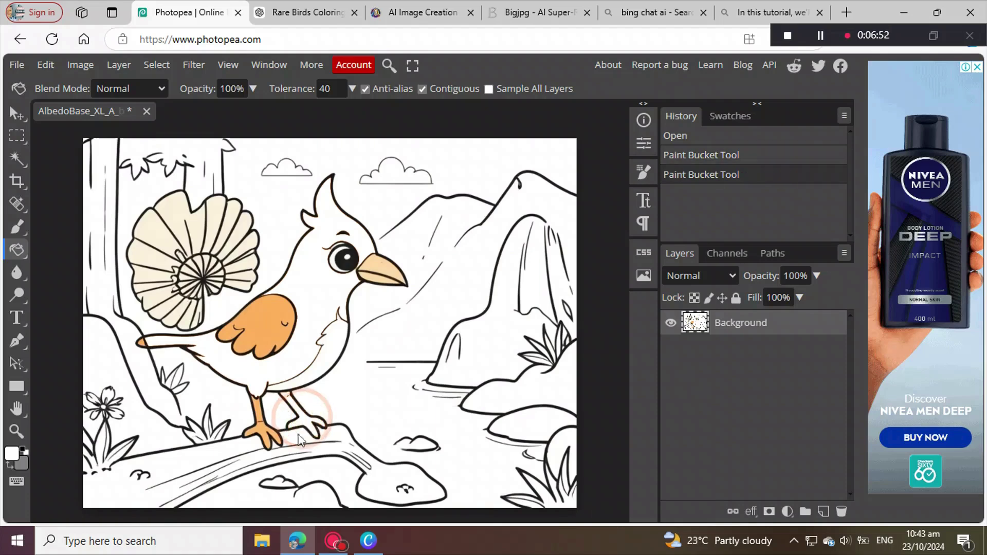
click(264, 433)
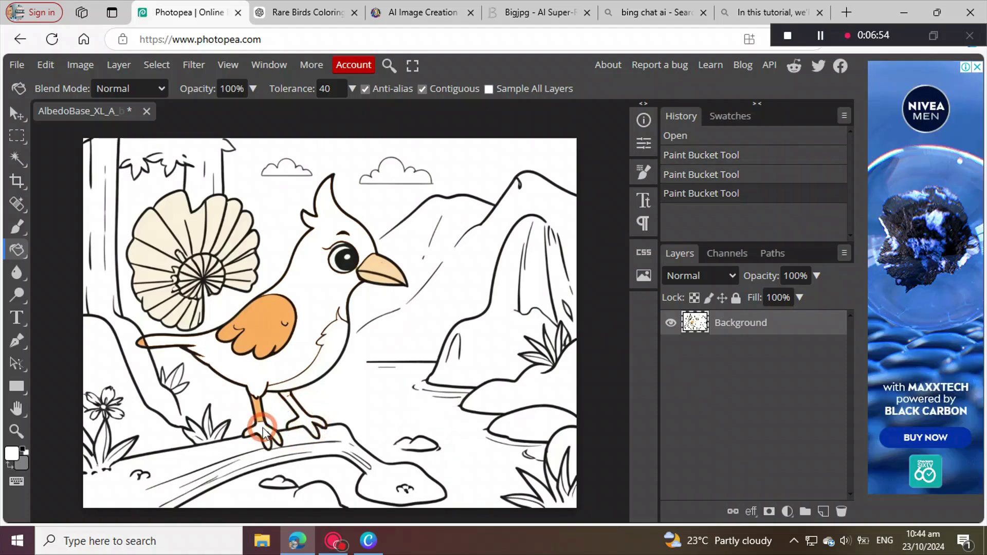
click(257, 410)
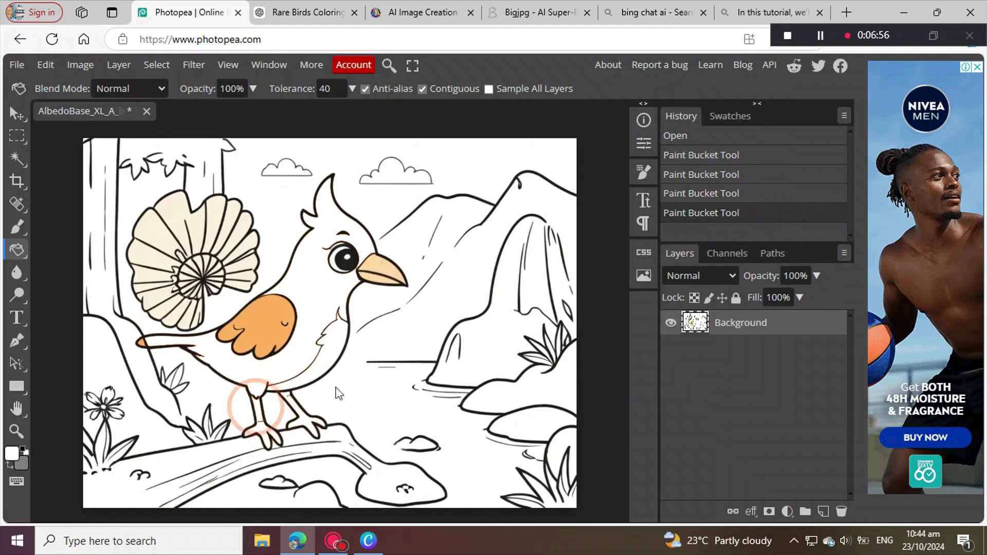
click(268, 328)
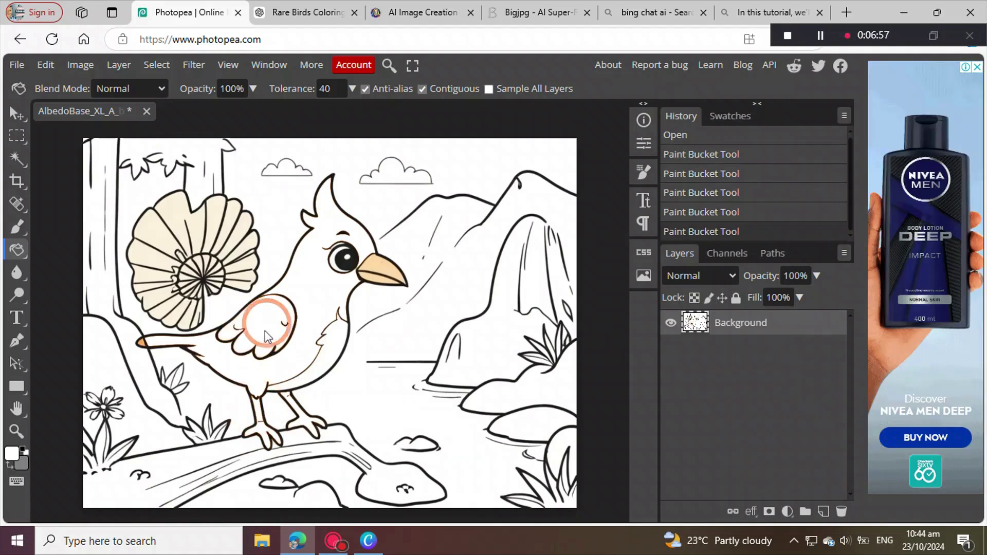
click(379, 274)
click(382, 274)
Fill the upper and right-hand segments of the fan behind the bird with white
click(177, 212)
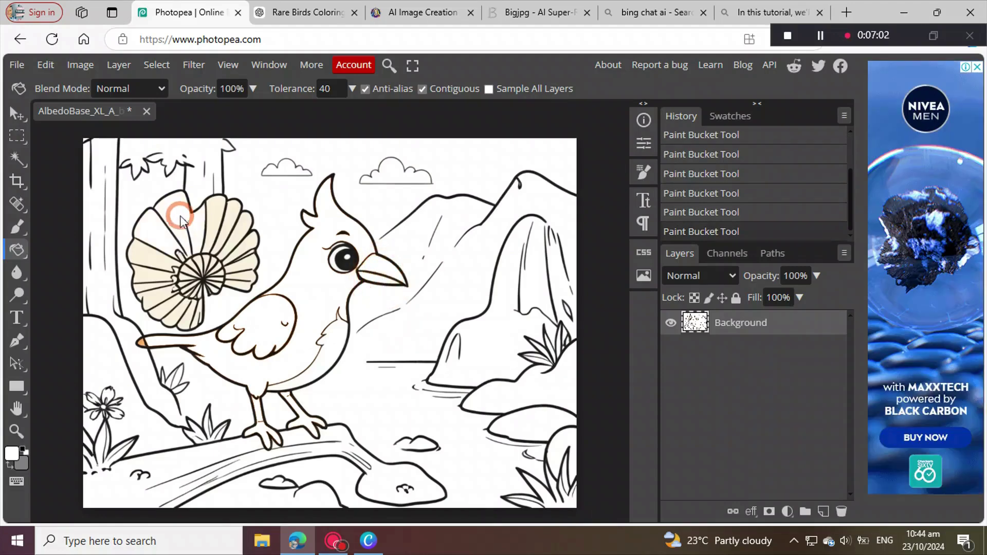
click(216, 223)
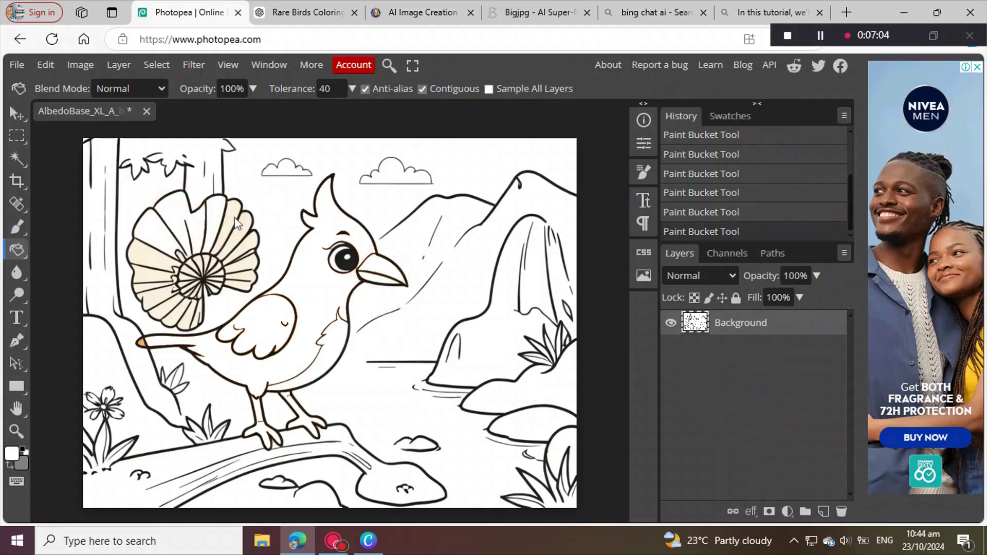
click(236, 218)
click(240, 229)
click(248, 243)
click(249, 260)
click(242, 275)
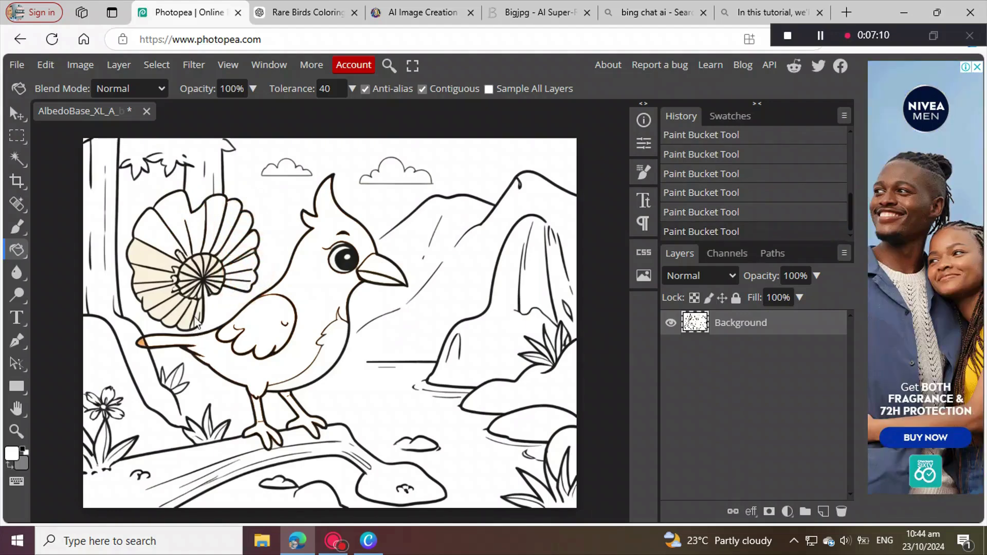
Undo the last two fills on the fan, including the one that whitened its black outlines
click(193, 317)
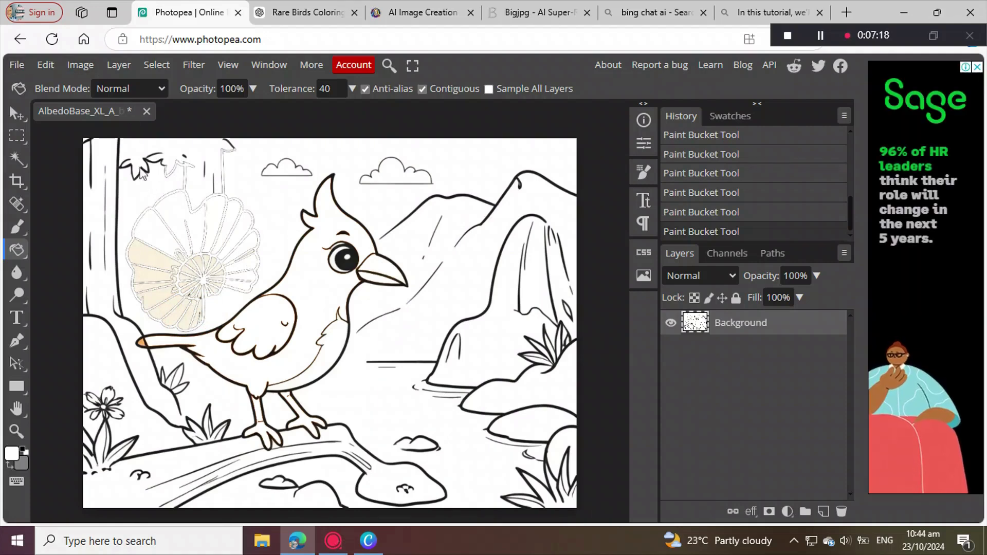
click(45, 65)
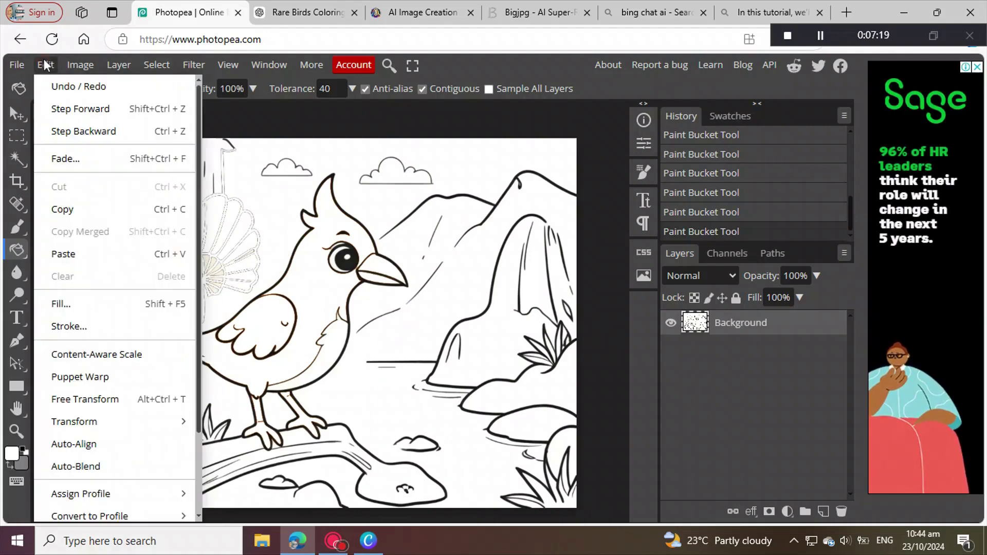
click(65, 87)
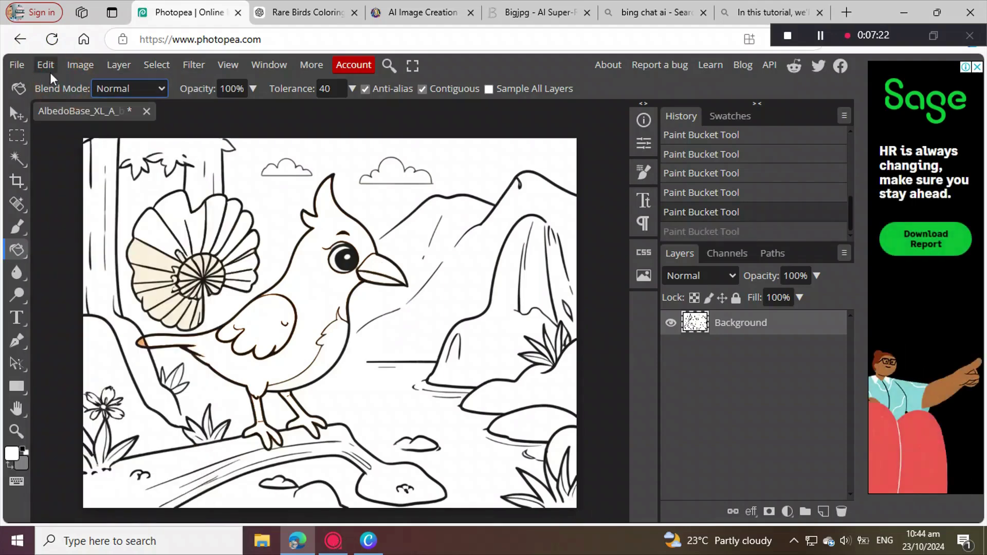
click(48, 64)
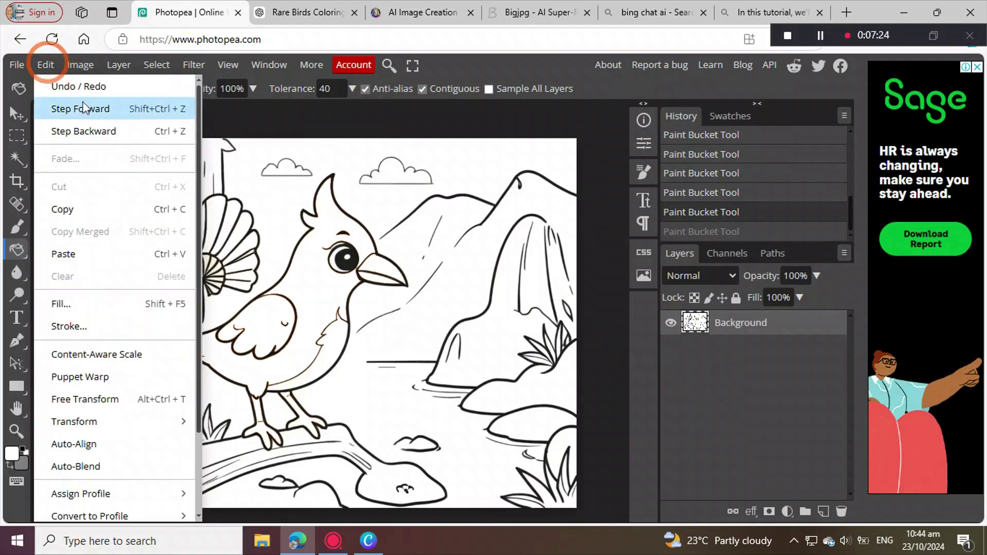
click(80, 91)
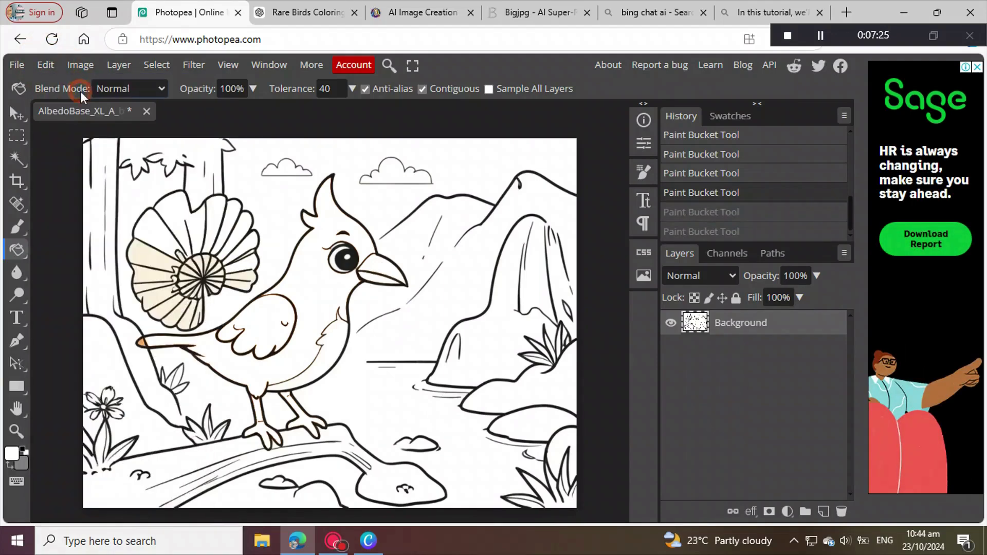
Fill the remaining beige segments along the fan's left, lower and right sides with white
click(157, 265)
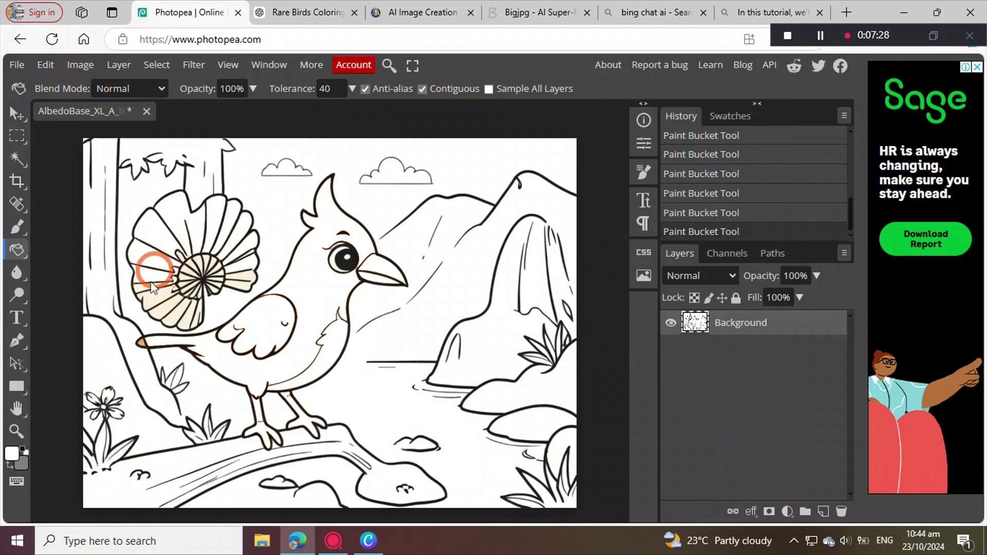
click(149, 286)
click(147, 292)
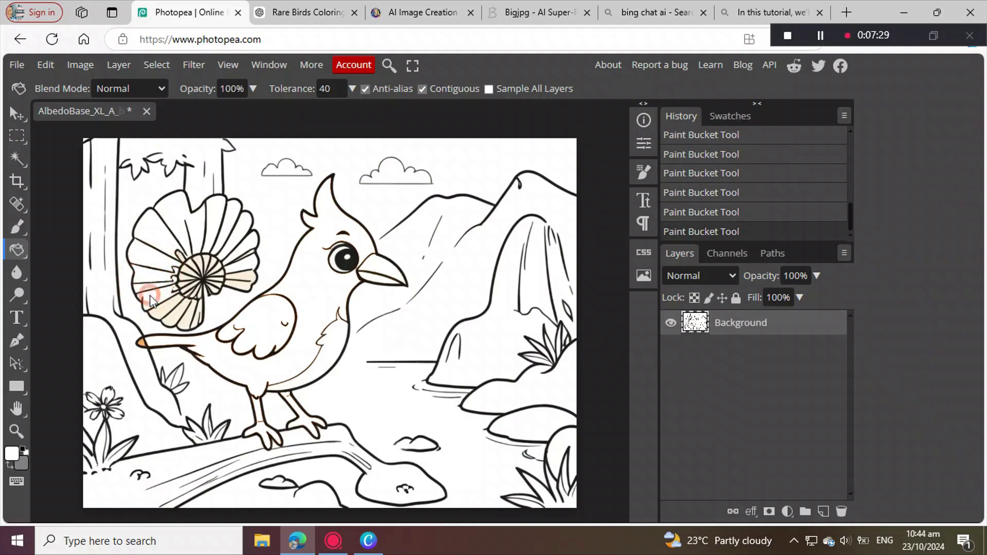
click(169, 310)
click(177, 318)
click(186, 319)
click(193, 320)
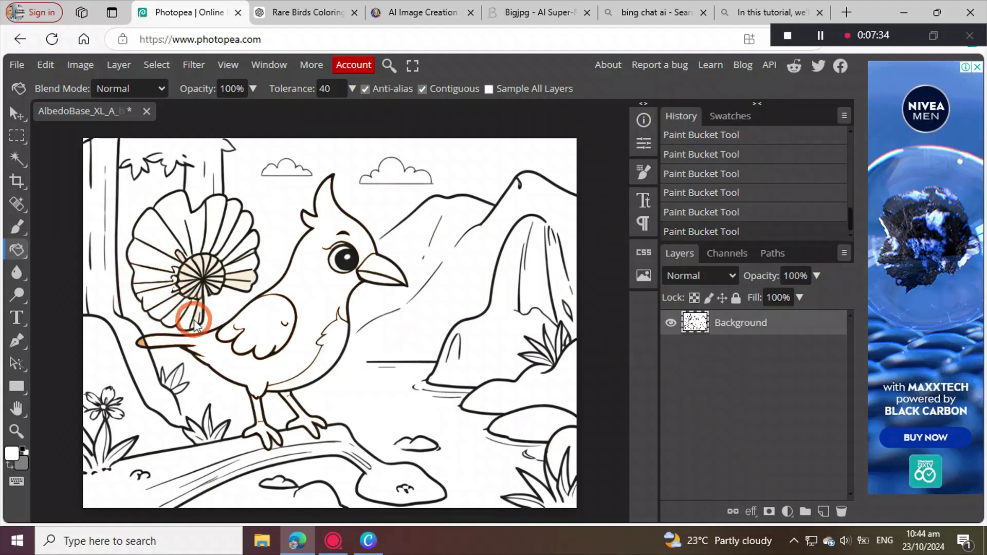
click(240, 284)
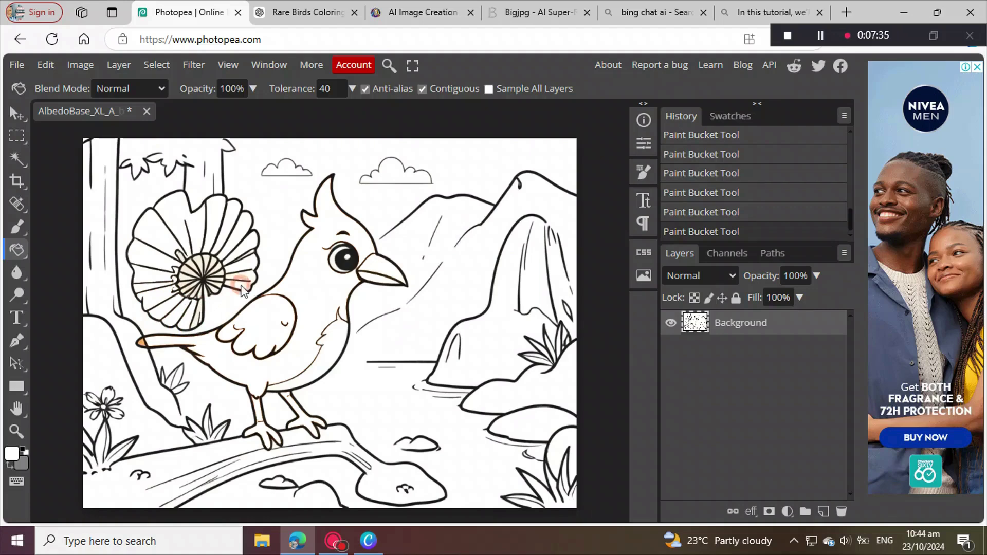
Fill small sections of the fan's round center and the bird's orange tail tip with white
click(206, 265)
click(202, 272)
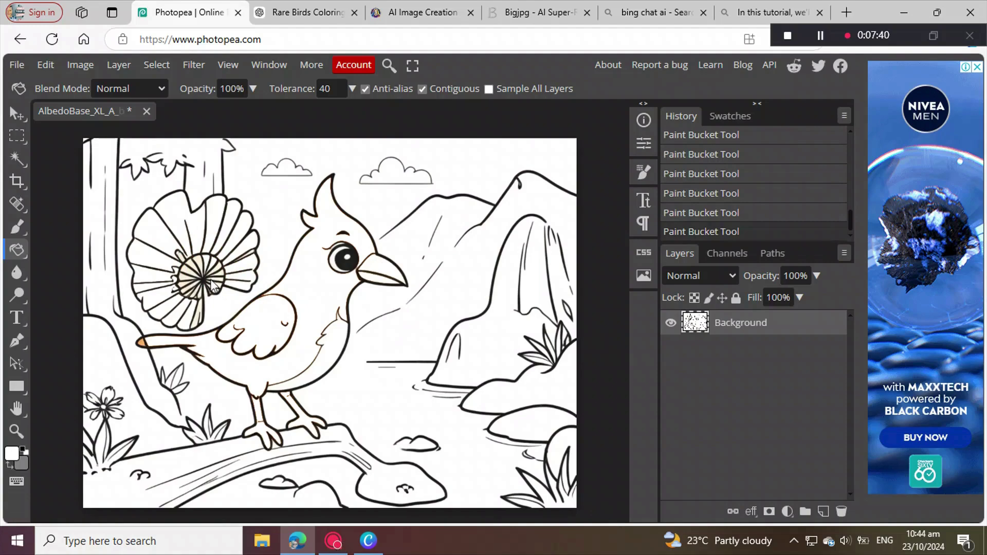
click(142, 343)
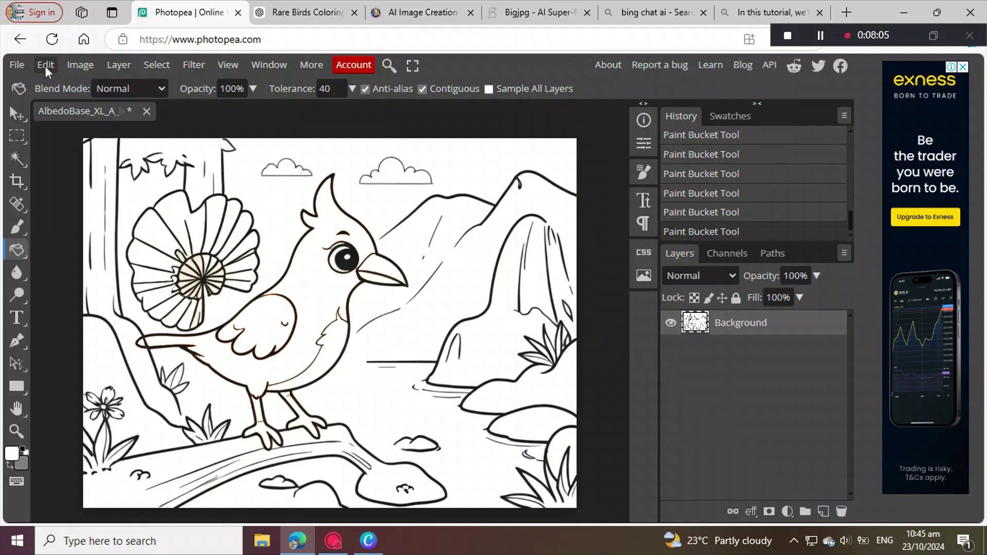
Export the whitened bird page as a PNG at 1024 by 768 px and 100% quality
click(17, 65)
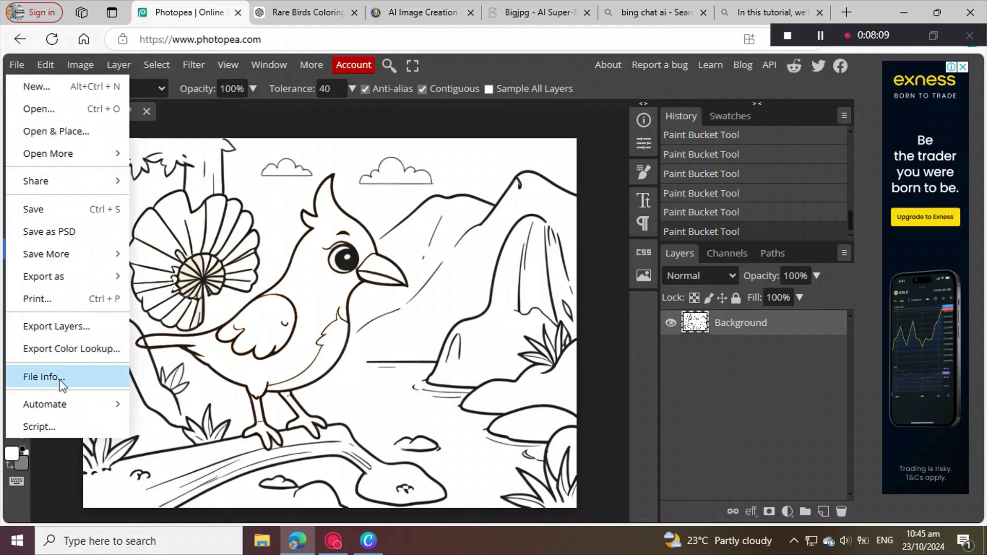
mouse_move(34, 401)
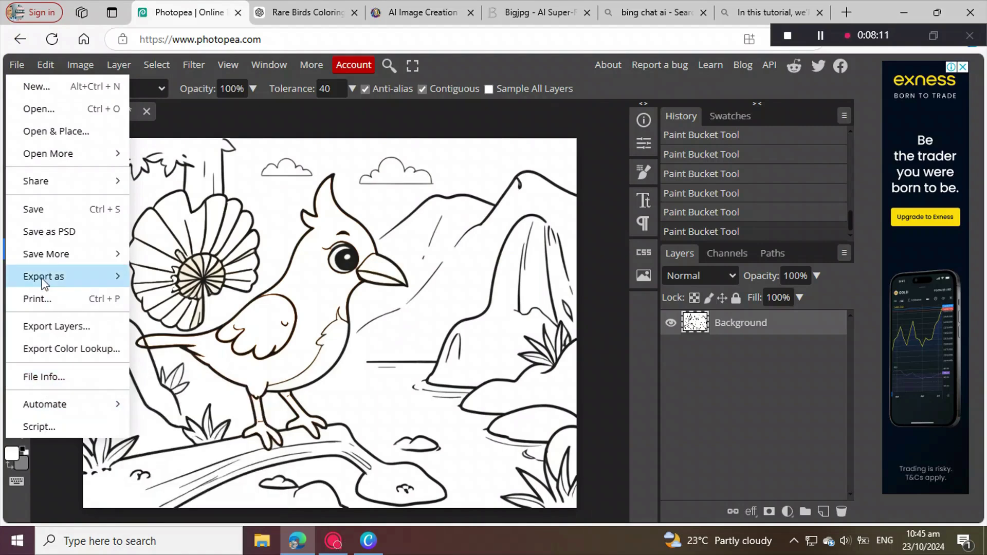
mouse_move(47, 276)
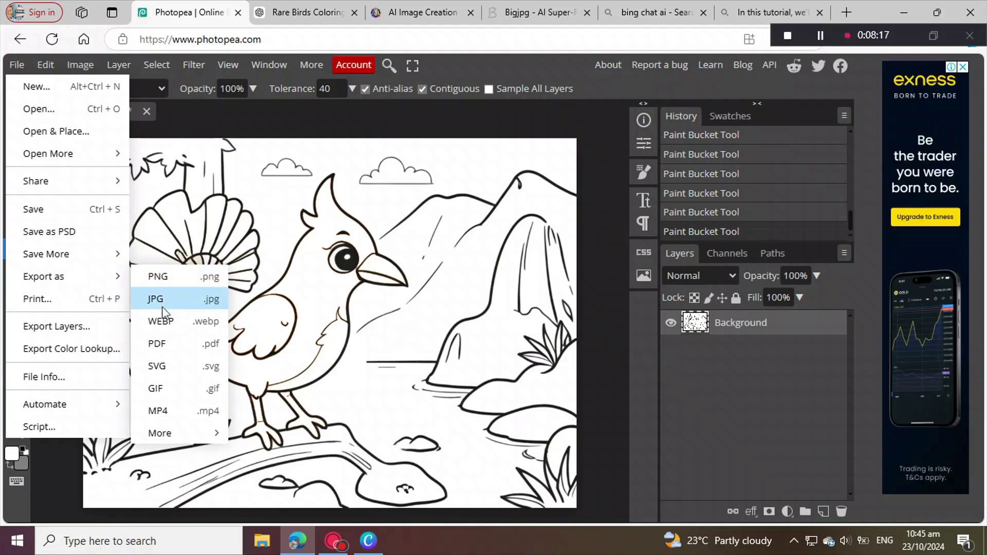
click(161, 277)
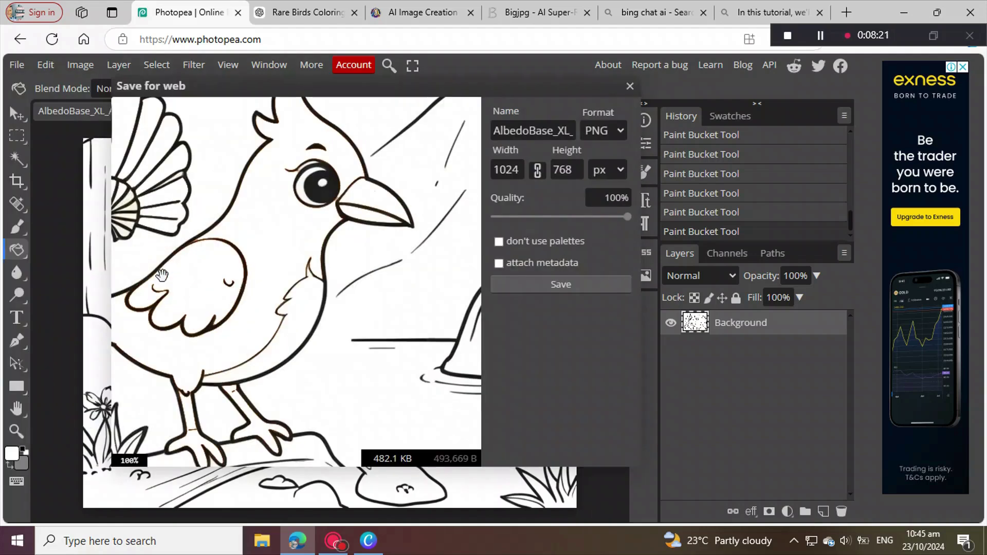
click(568, 287)
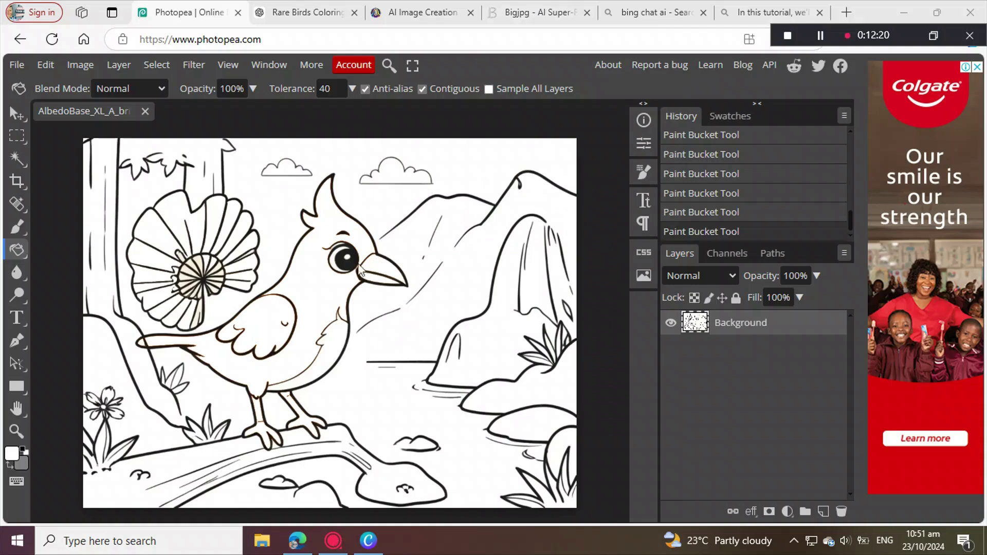
Switch to Bigjpg and add the exported PNG AlbedoBase_XL_A_bright_orange_bird_with_a_fanshaped_crest_perc_1 from Downloads for enlarging
click(537, 13)
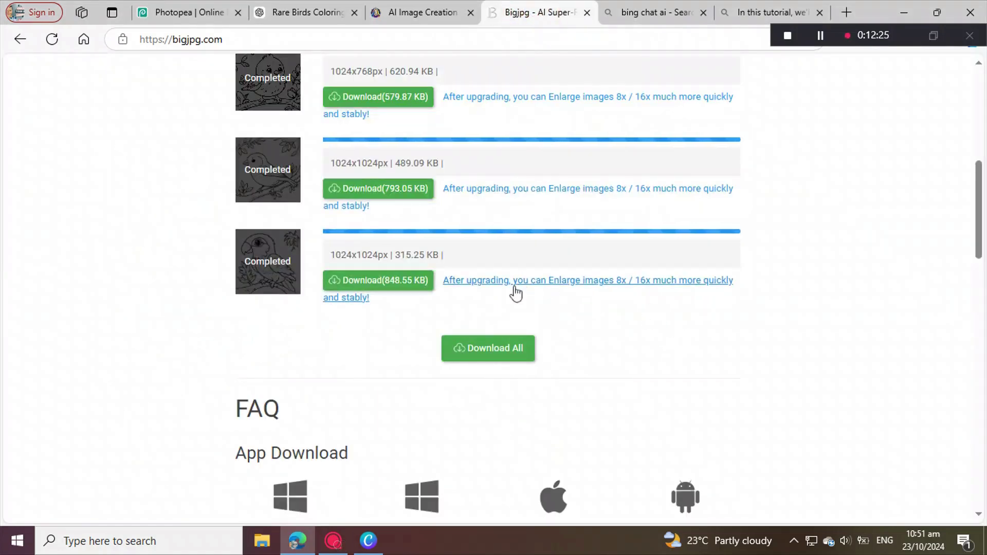
scroll(446, 329, up, 5)
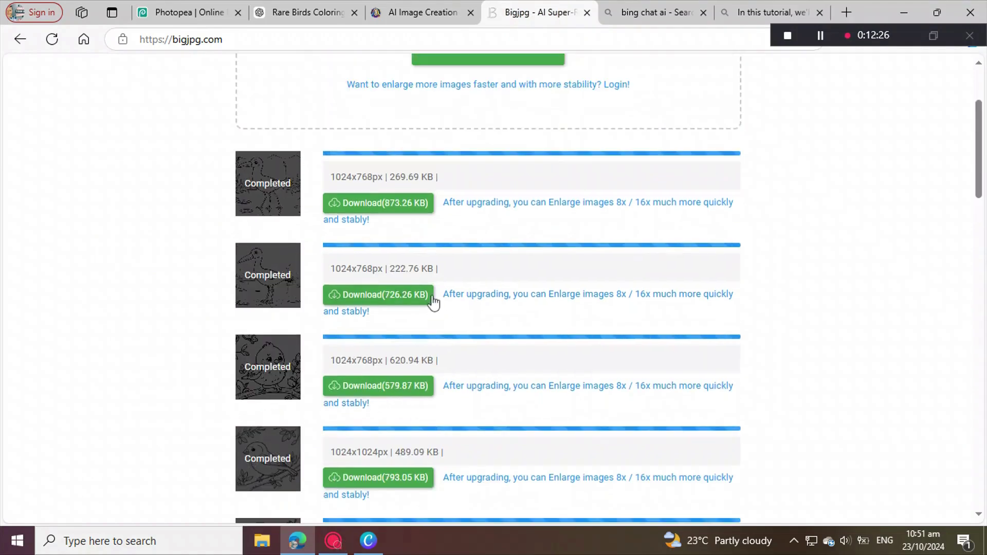
scroll(429, 213, up, 3)
click(464, 191)
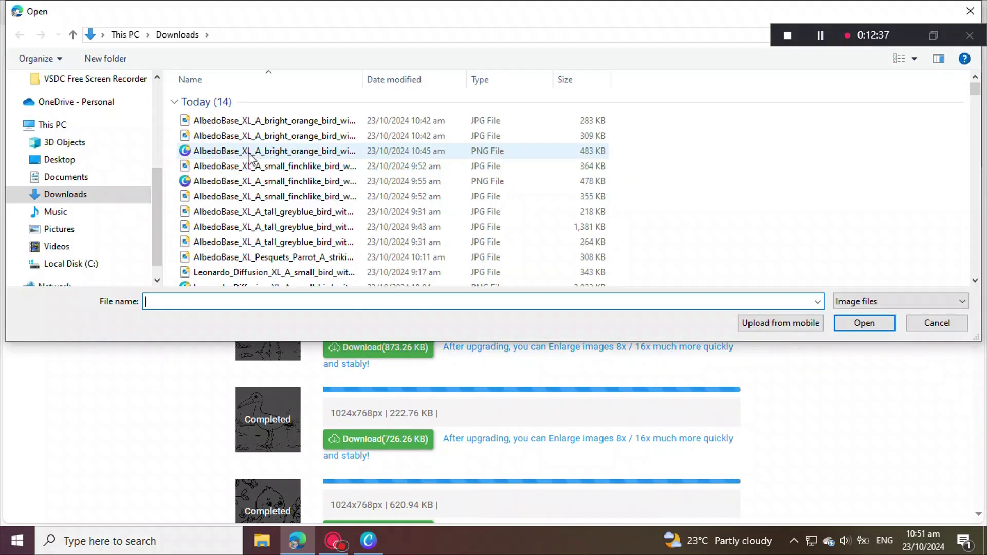
click(249, 151)
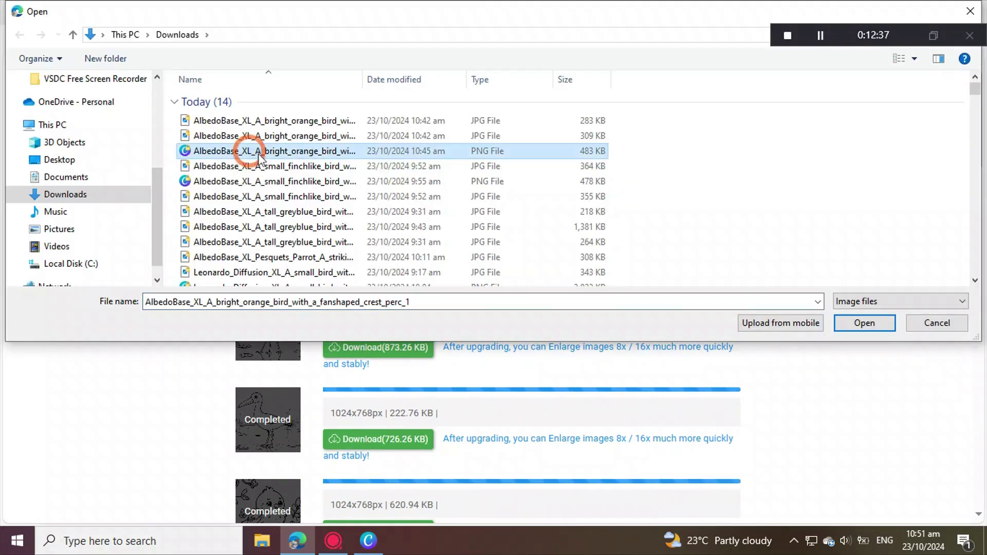
click(860, 323)
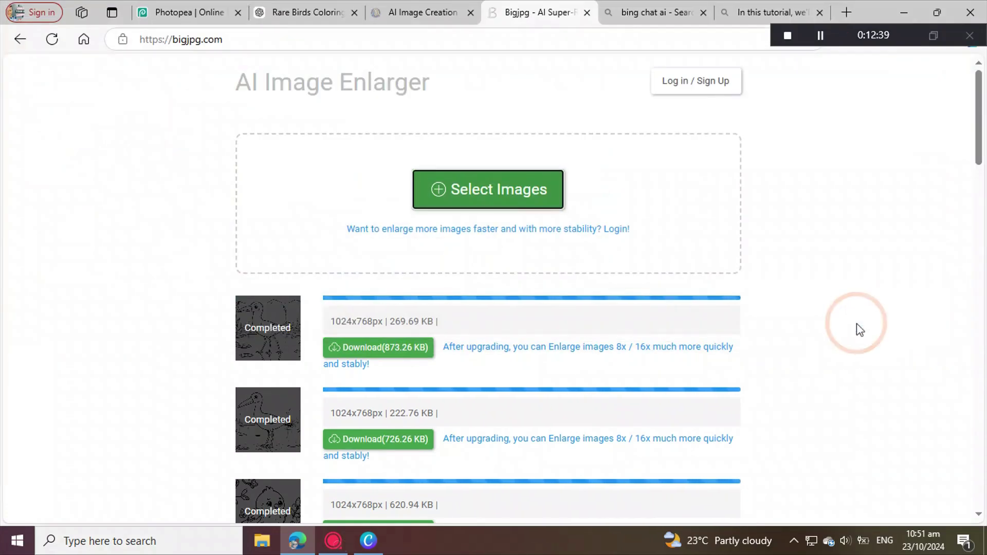
Enlarge the added 1024x768px bird image as Artwork at 4x upscaling with no noise reduction, and download the result
scroll(410, 317, down, 9)
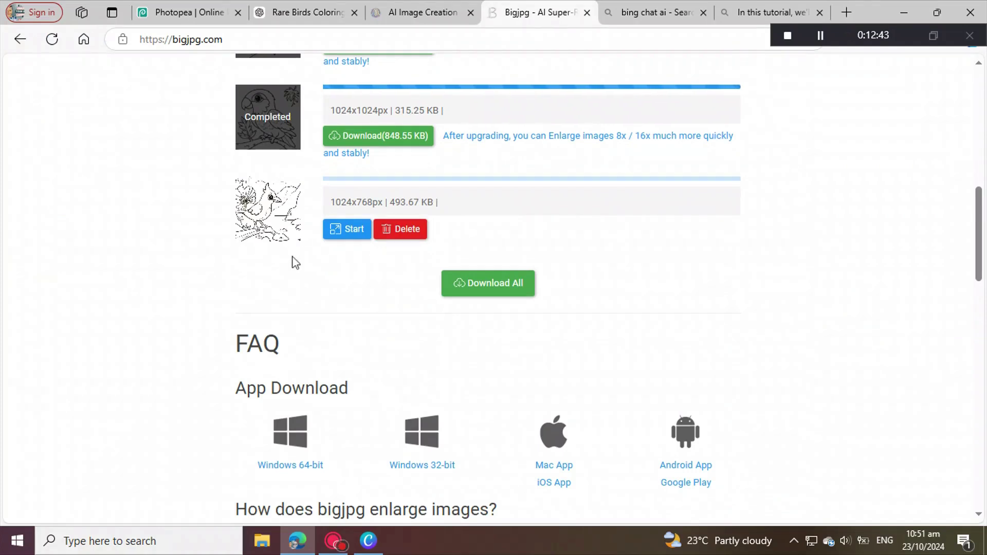
click(349, 229)
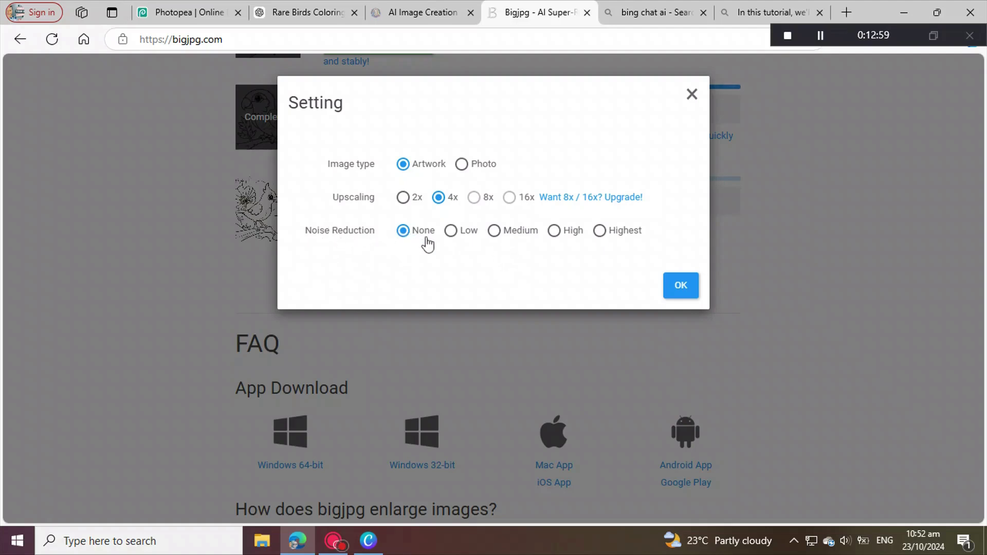
click(678, 288)
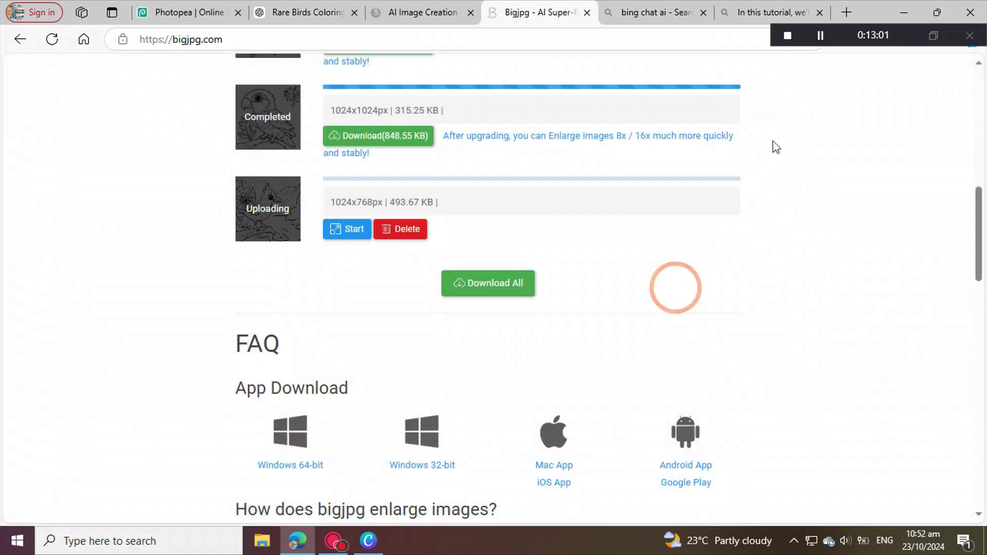
click(820, 35)
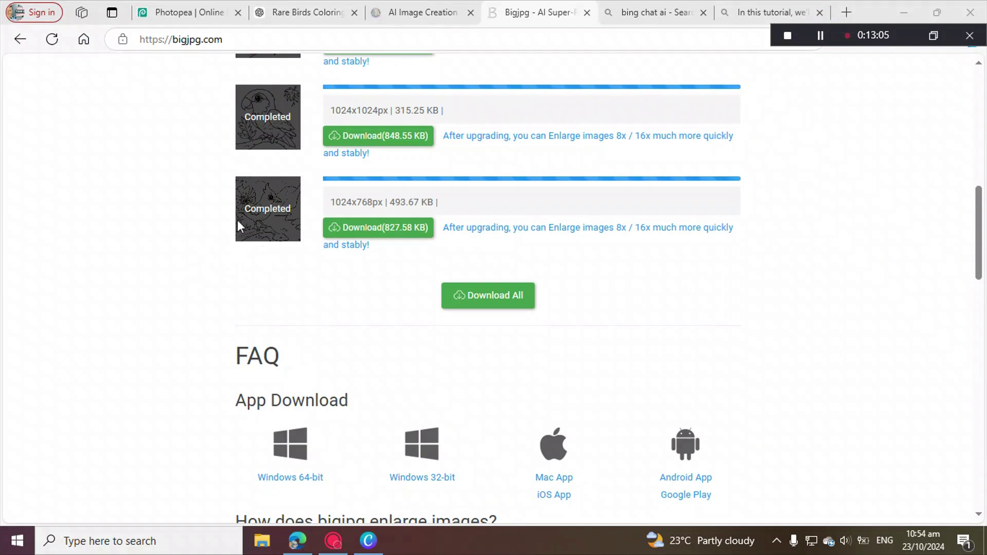
click(334, 228)
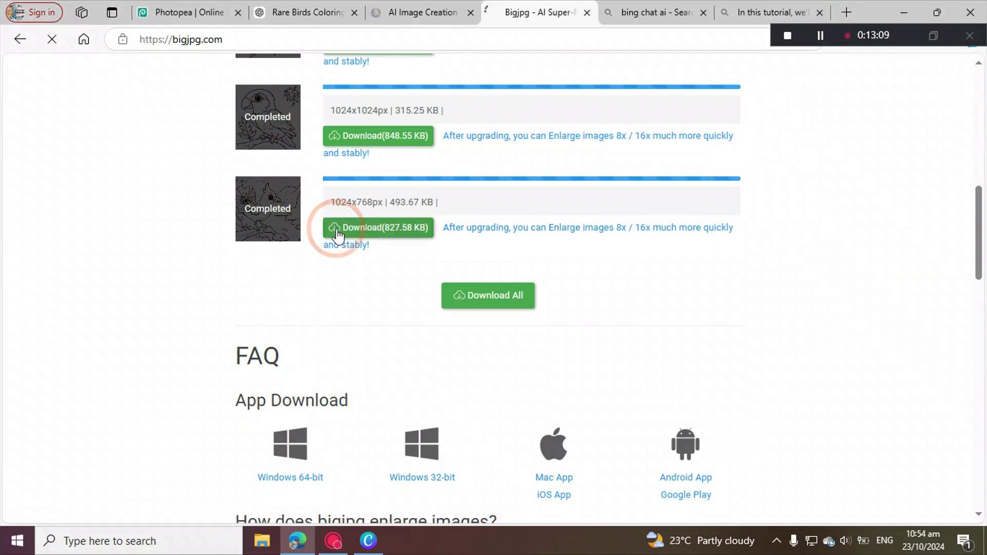
click(819, 35)
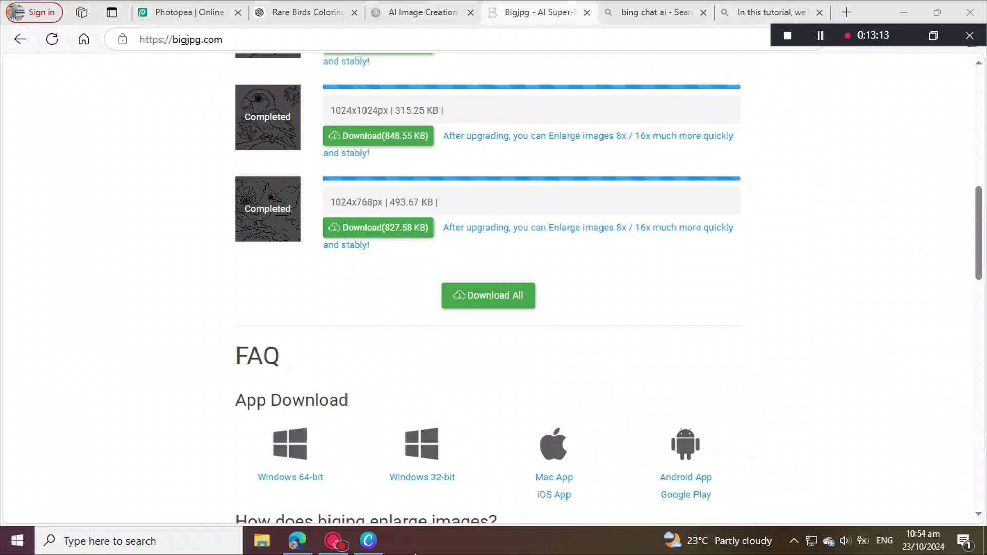
Switch to the Uniqueness design in Canva and upload the enlarged orange bird PNG from Downloads
click(369, 540)
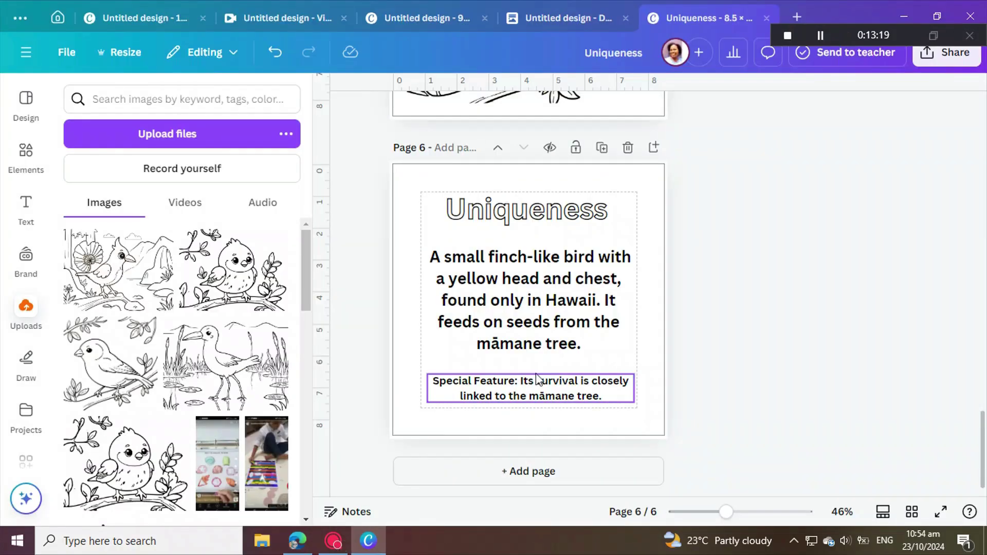
click(454, 445)
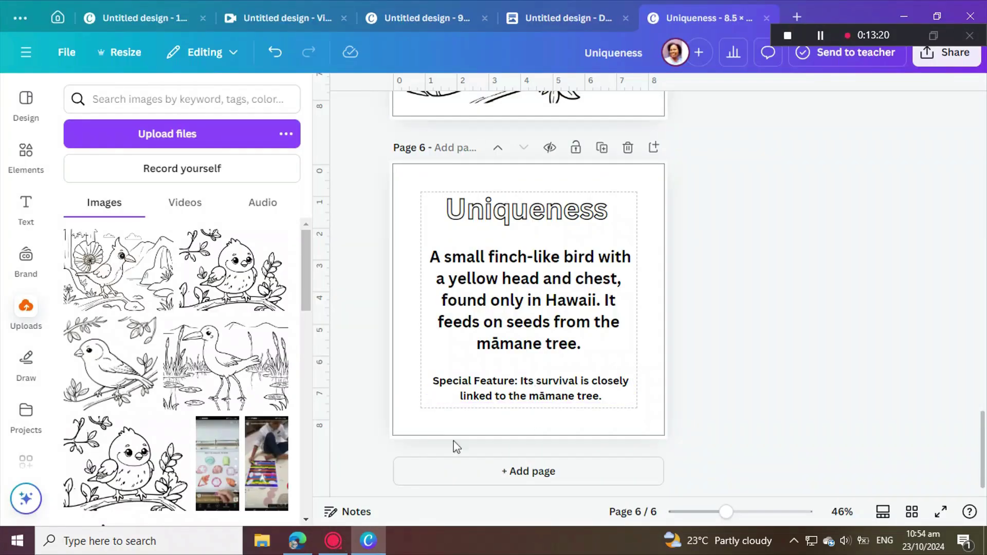
click(184, 136)
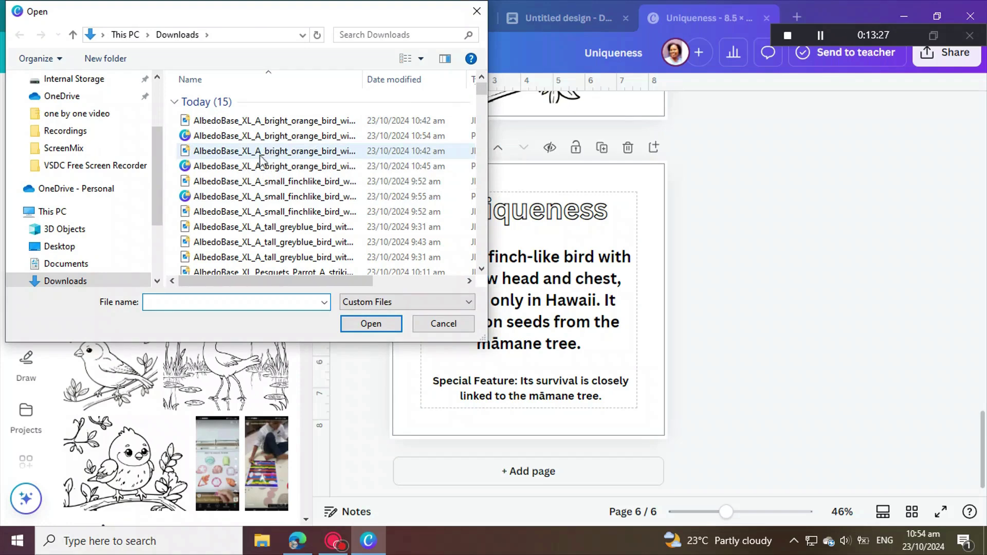
scroll(321, 231, down, 2)
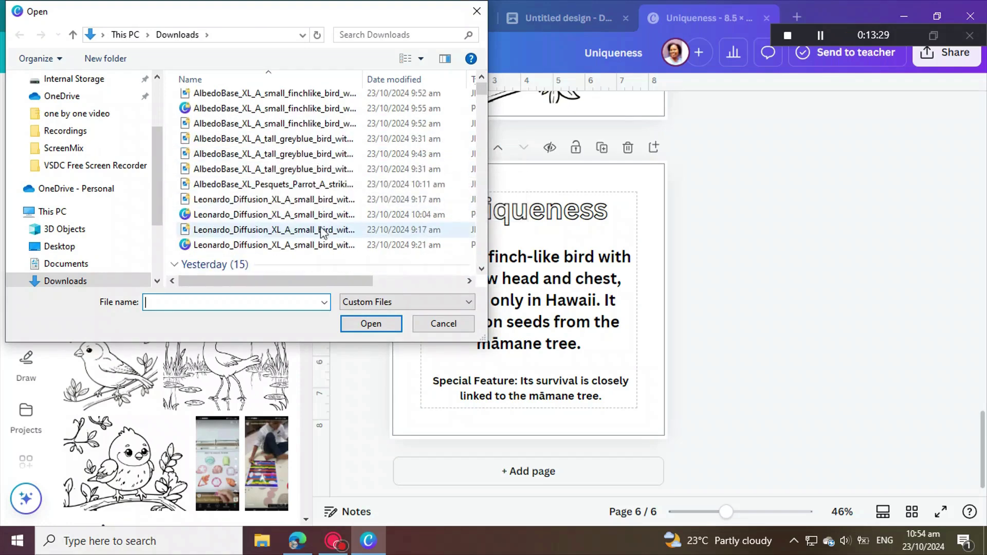
click(377, 324)
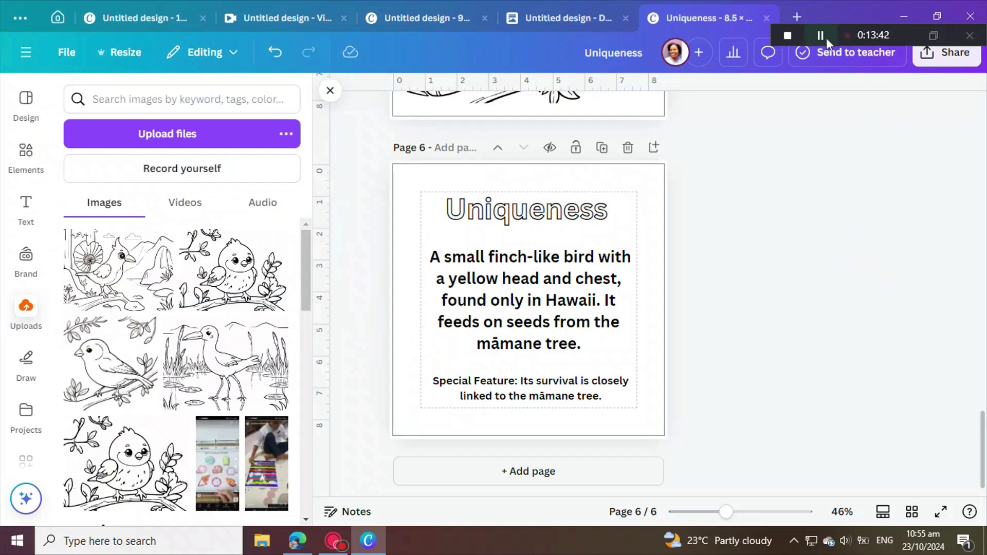
click(820, 36)
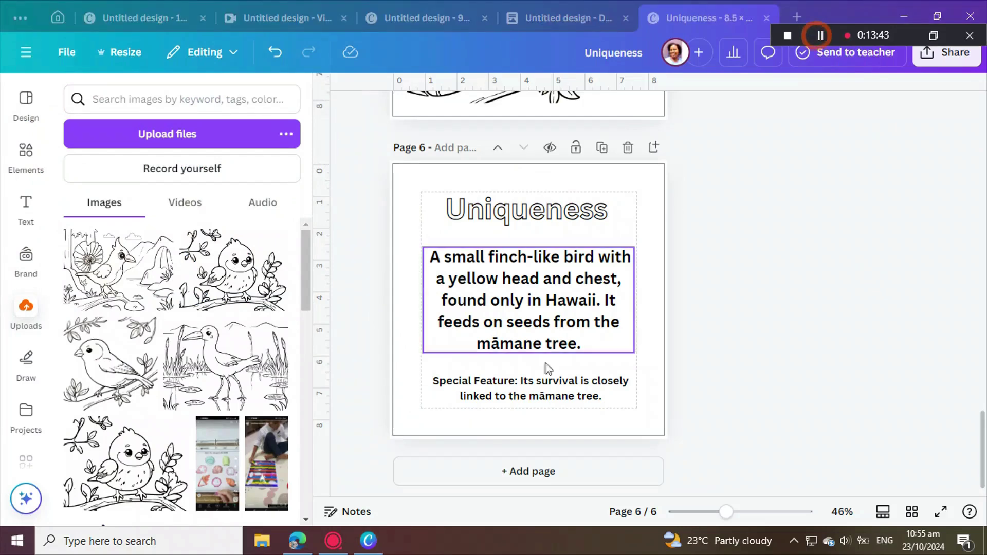
Add page 7, place the fan bird image on it, enlarge it to nearly the page width and move it to the page's lower part
click(523, 473)
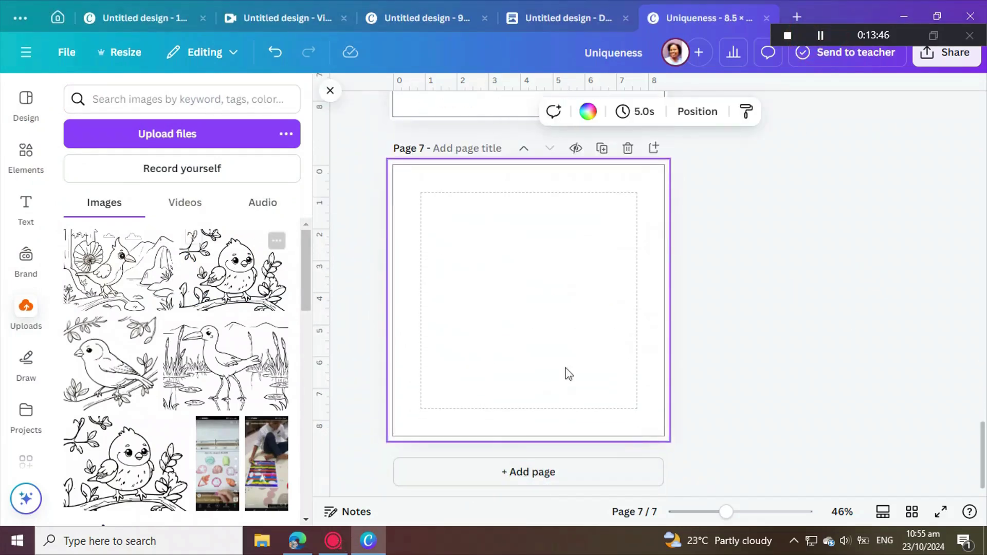
click(122, 286)
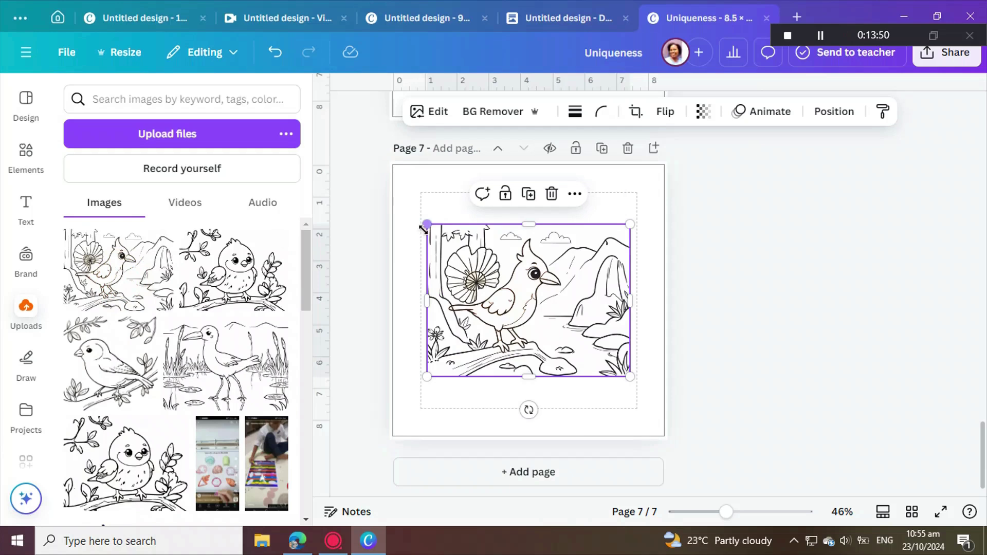
drag(427, 226, 404, 207)
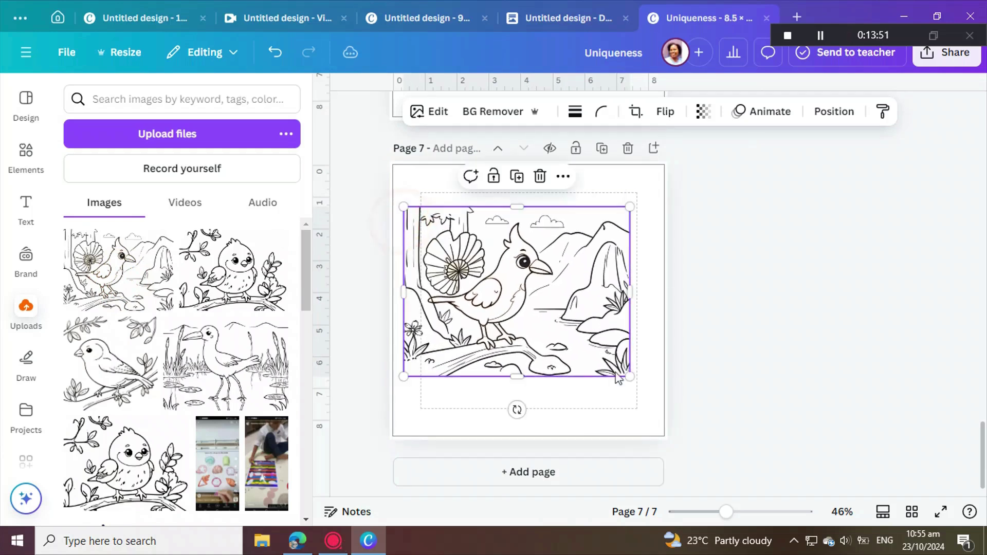
drag(633, 380, 641, 412)
drag(580, 364, 574, 398)
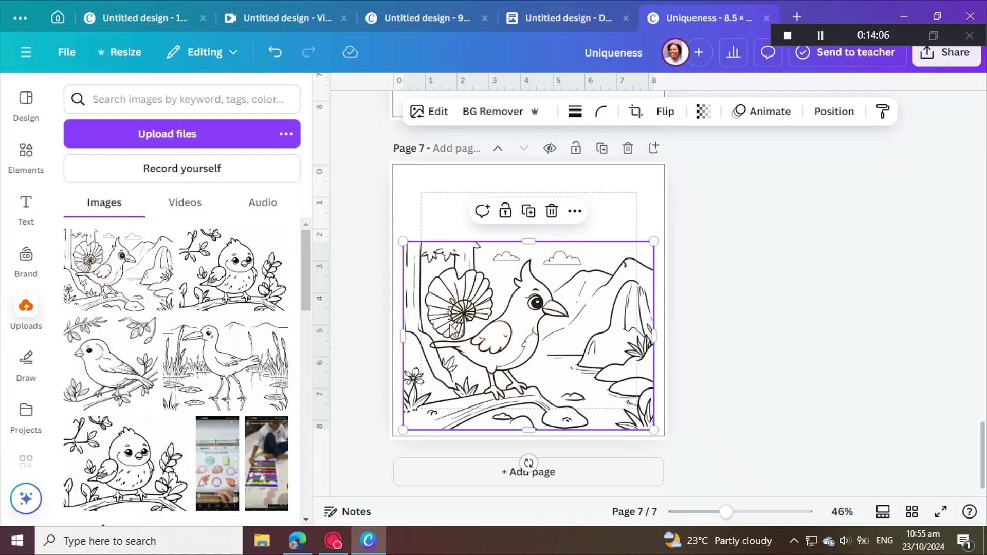
Remove the round fan behind the bird on page 7 with Magic Eraser, brushing over it at brush size 20
click(437, 115)
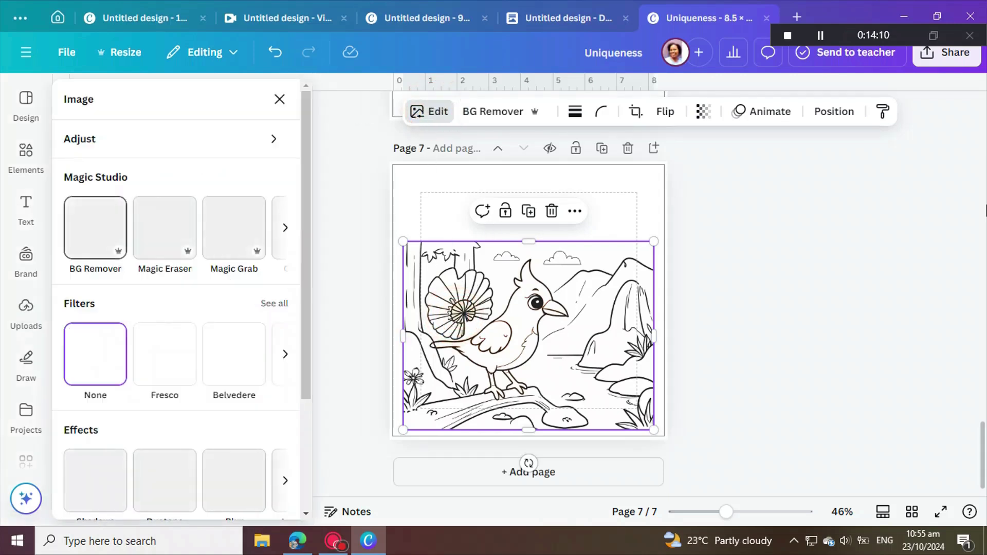
click(161, 238)
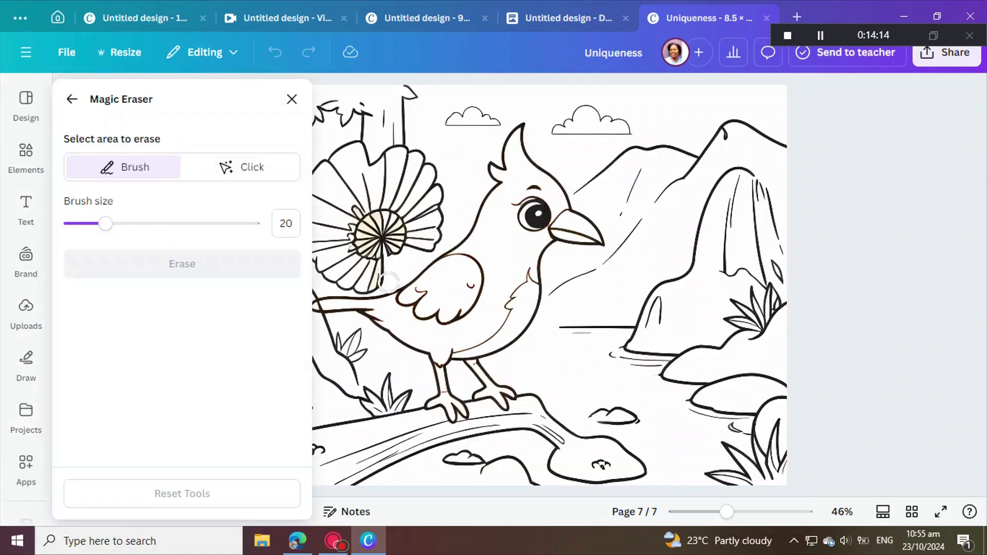
mouse_move(386, 275)
mouse_down()
mouse_move(333, 281)
mouse_move(366, 291)
mouse_up()
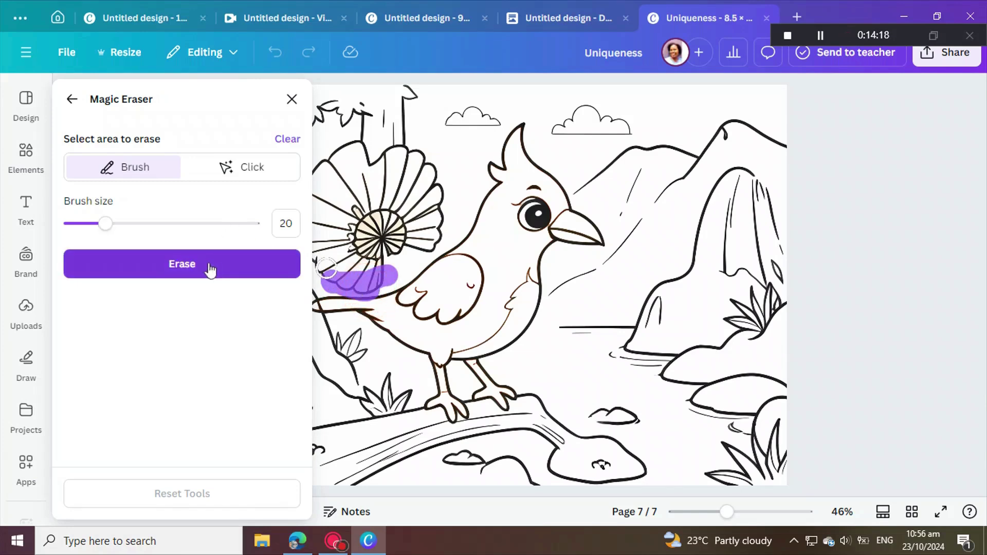
click(285, 139)
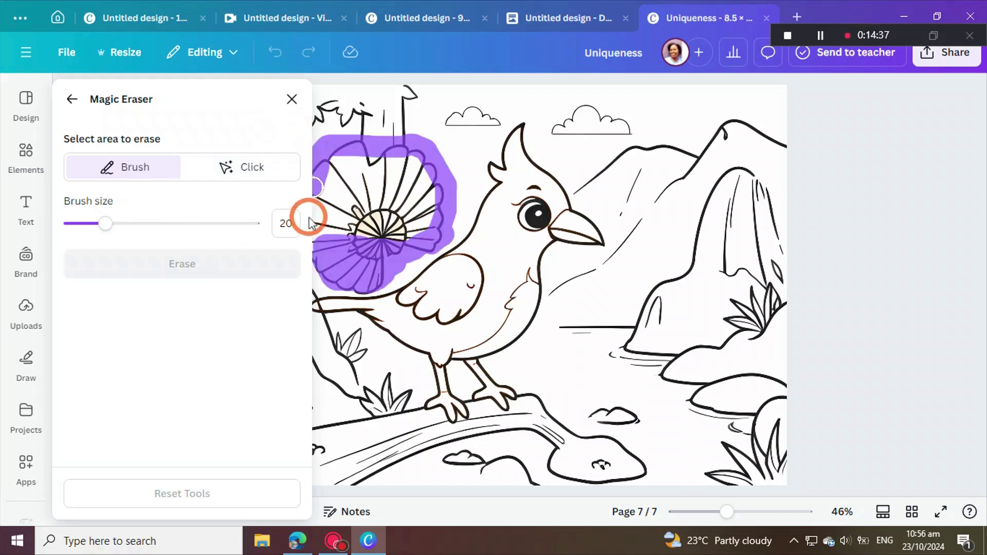
mouse_move(309, 219)
mouse_down()
mouse_move(318, 249)
mouse_move(338, 166)
mouse_move(353, 153)
mouse_move(368, 167)
mouse_move(366, 218)
mouse_move(391, 182)
mouse_move(369, 247)
mouse_move(430, 192)
mouse_move(428, 216)
mouse_move(411, 167)
mouse_up()
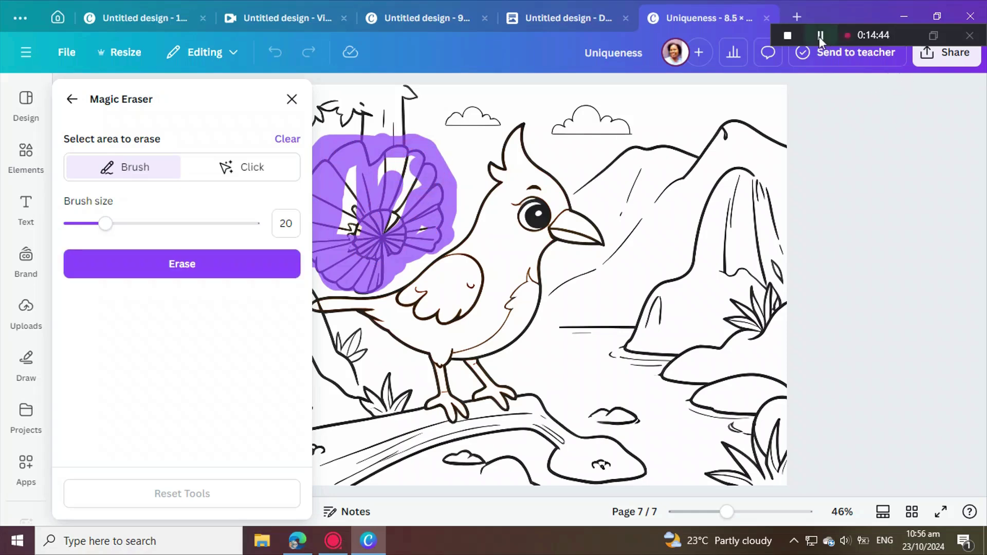
click(821, 42)
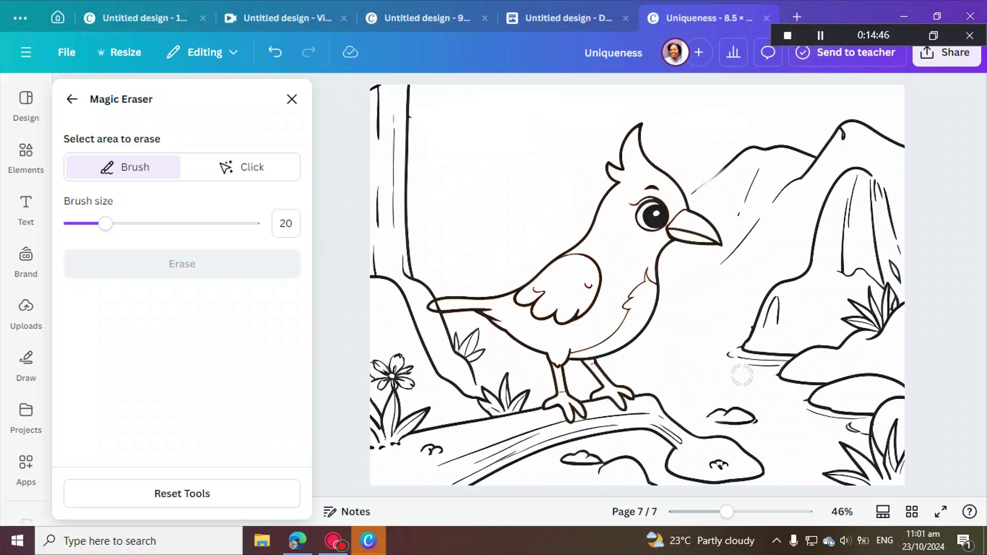
click(292, 101)
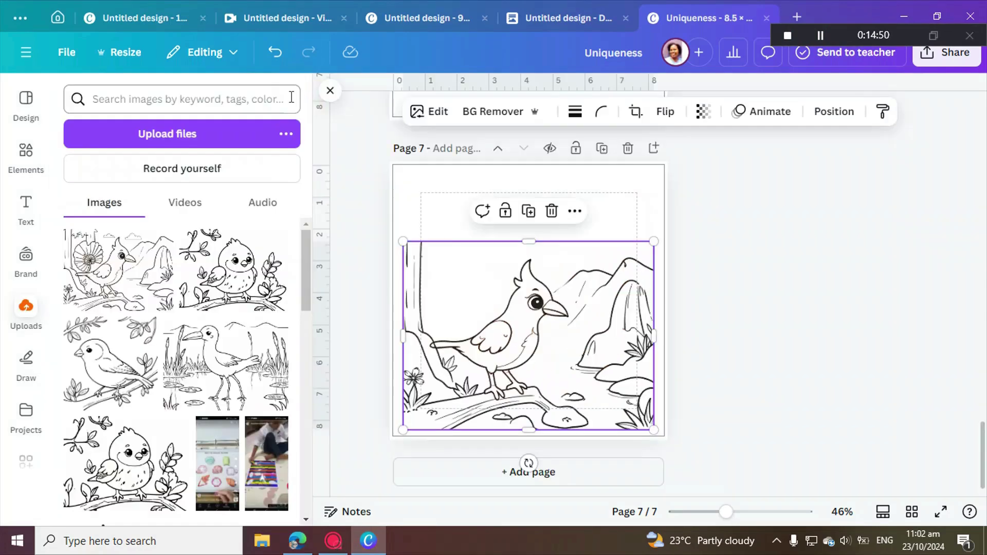
Move the bird image on page 7 slightly up from the page's lower edge
click(737, 387)
drag(600, 394, 601, 387)
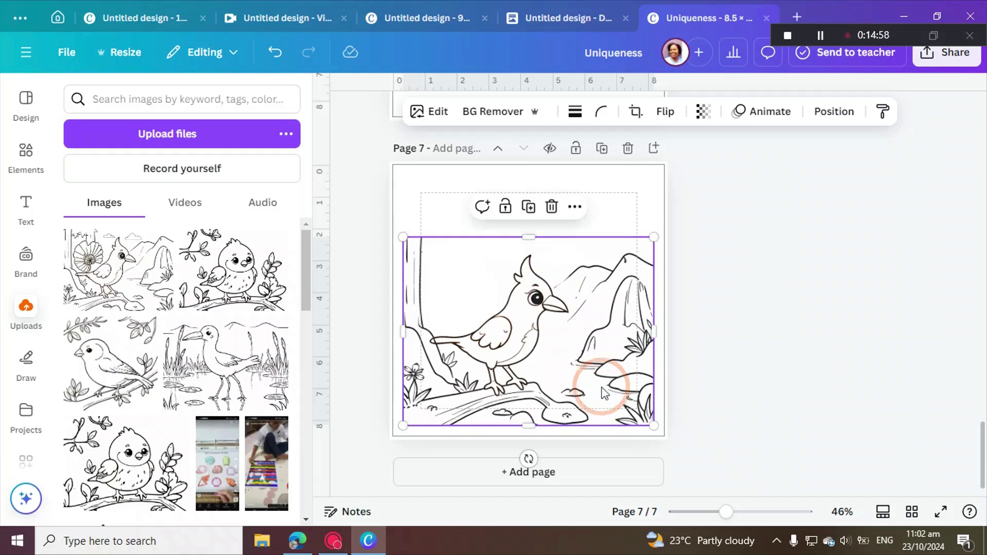
click(851, 396)
Move the "Palila (Hawaii)" title slightly up and left above the bird image on page 7
click(448, 201)
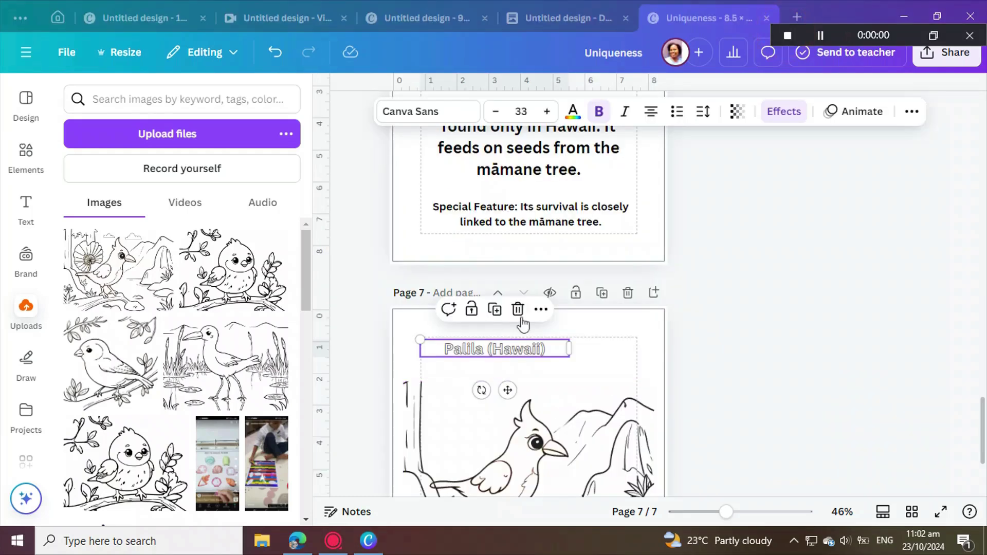
drag(516, 360, 507, 356)
click(735, 357)
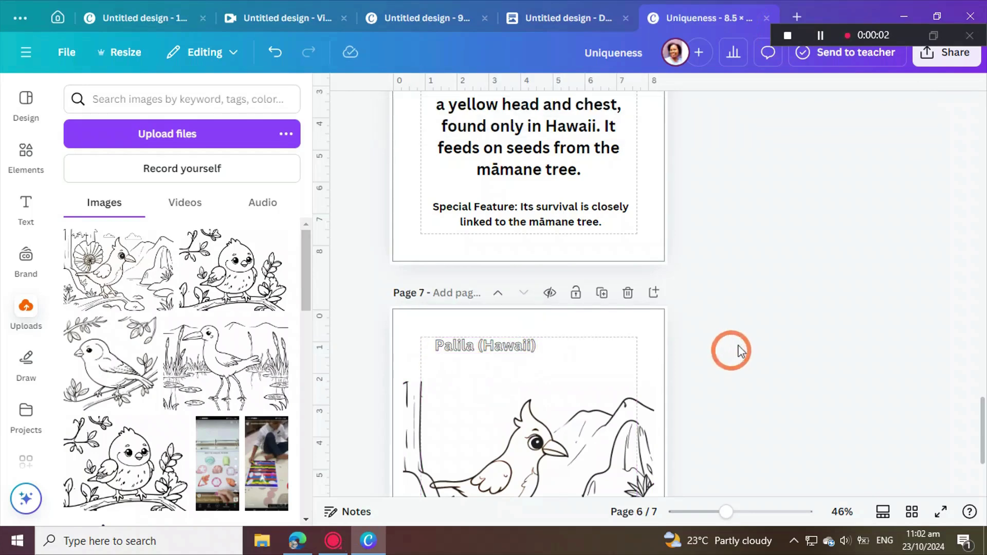
Switch to the Rare Birds Coloring Book chat in ChatGPT and copy the bird name "Pesquet's Parrot" from heading 4
click(532, 347)
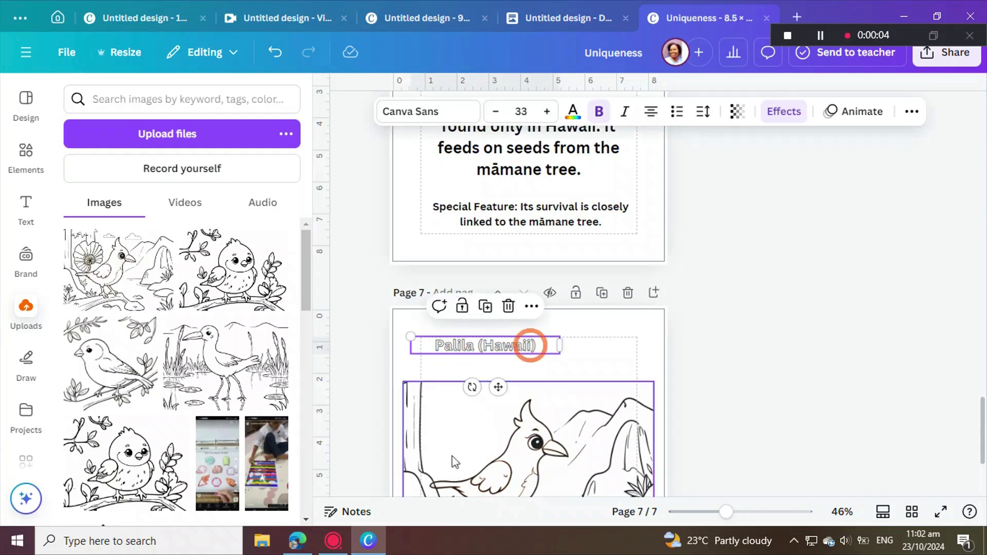
click(297, 541)
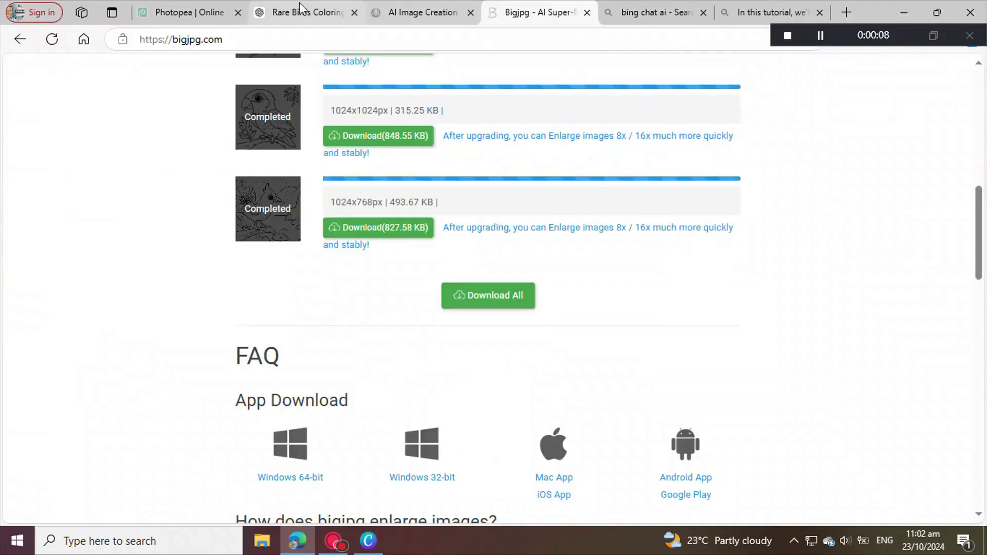
click(280, 12)
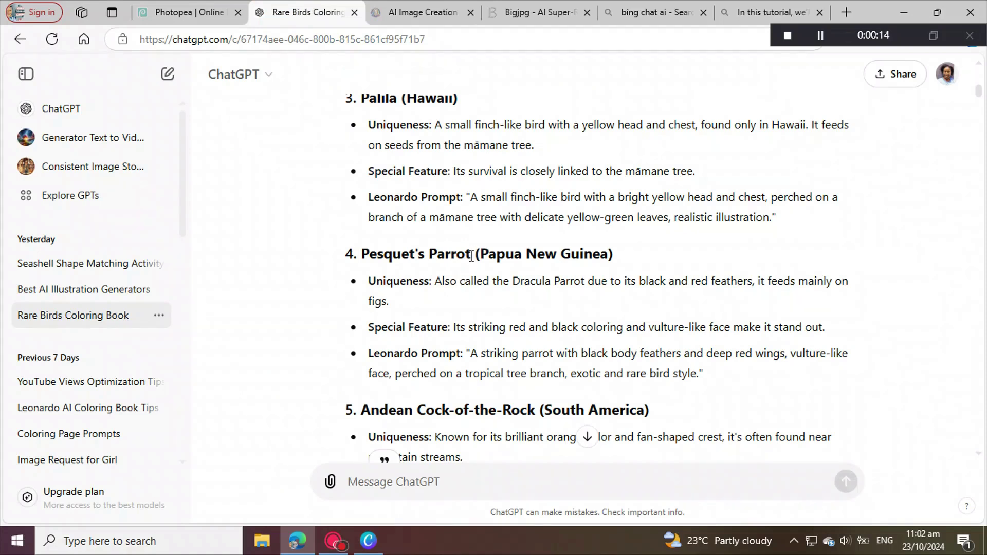
drag(472, 252, 369, 257)
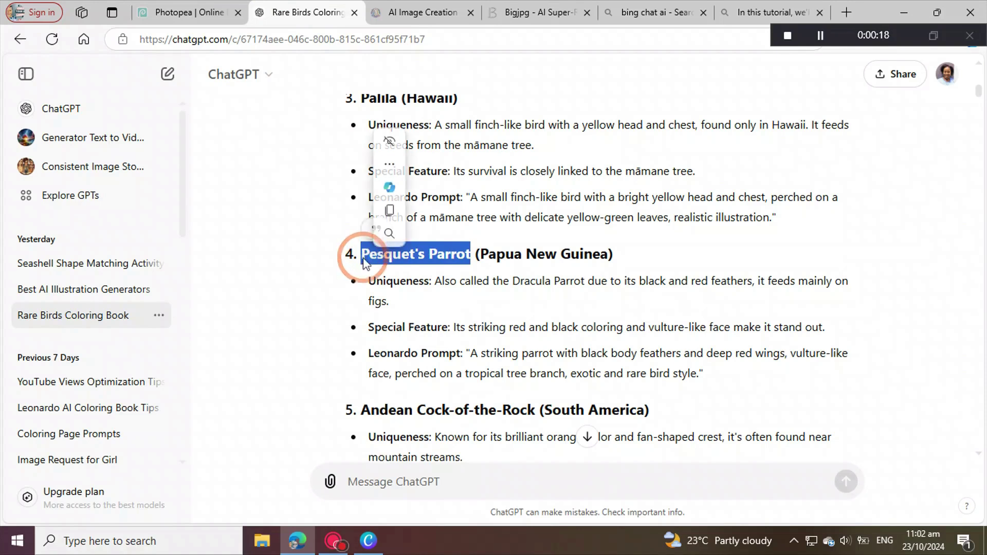
click(410, 212)
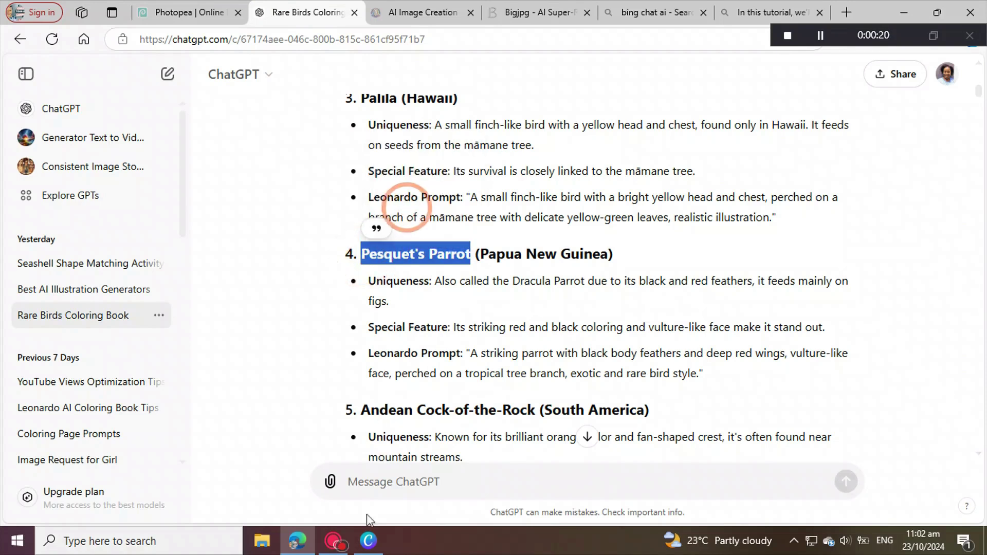
Switch back to Canva and replace the page 7 title text with the copied "Pesquet's Parrot"
click(368, 540)
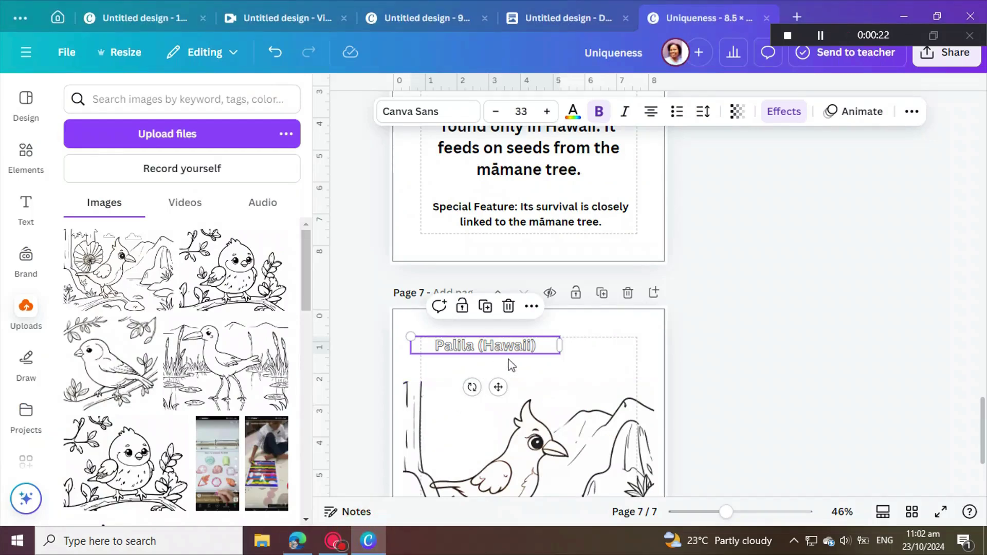
double_click(543, 352)
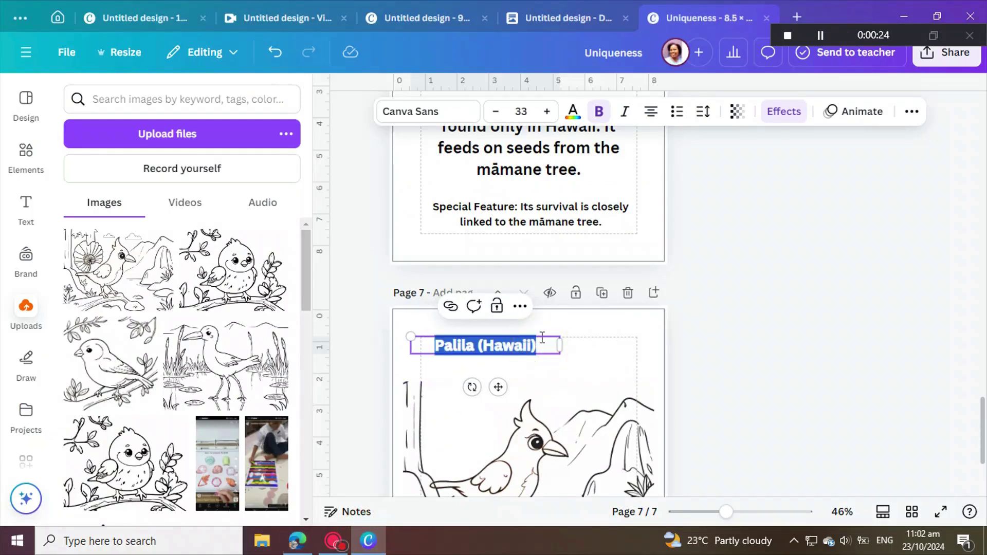
key(BackSpace)
right_click(501, 347)
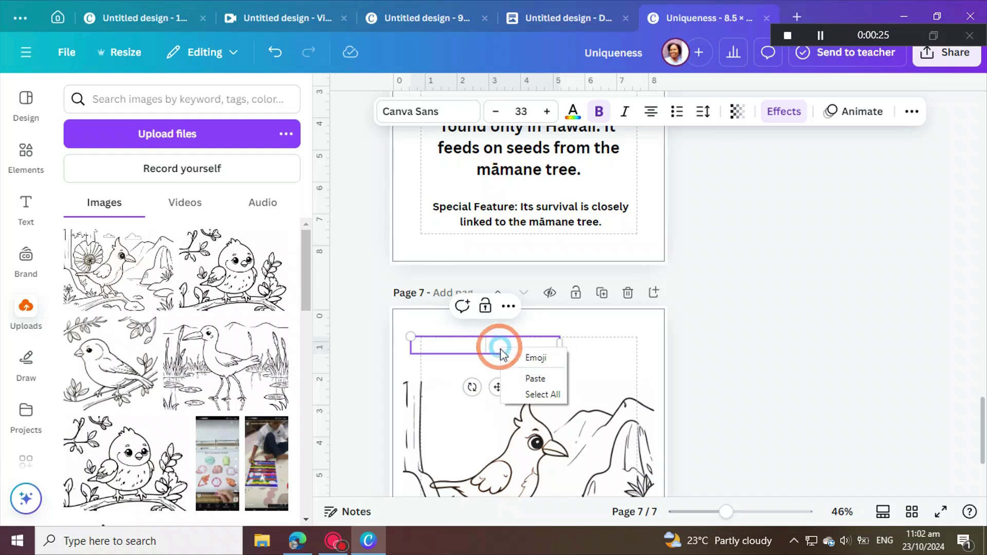
click(547, 379)
click(798, 381)
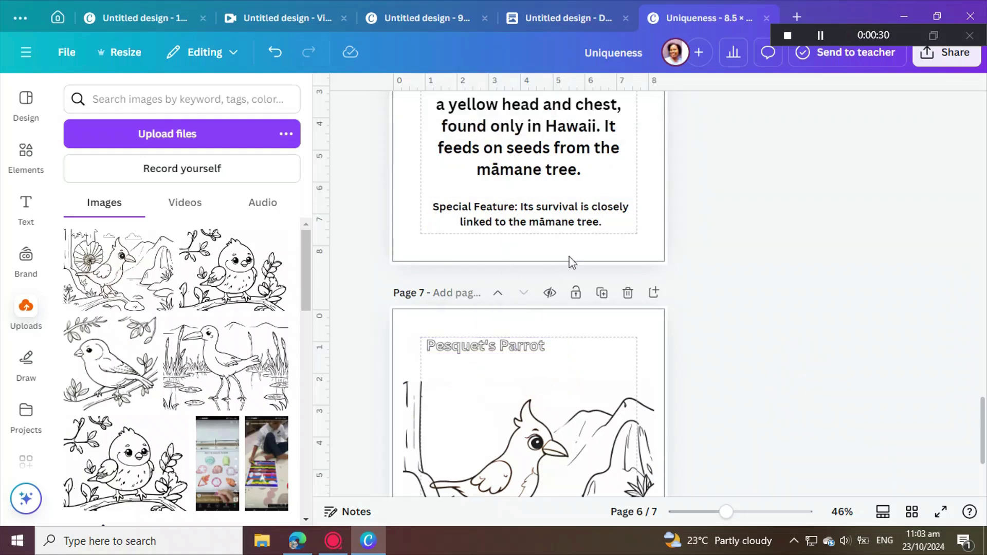
Duplicate page 6 to after the Pesquet's Parrot page and shift the copy's "Uniqueness" title slightly left
scroll(566, 272, up, 3)
click(601, 119)
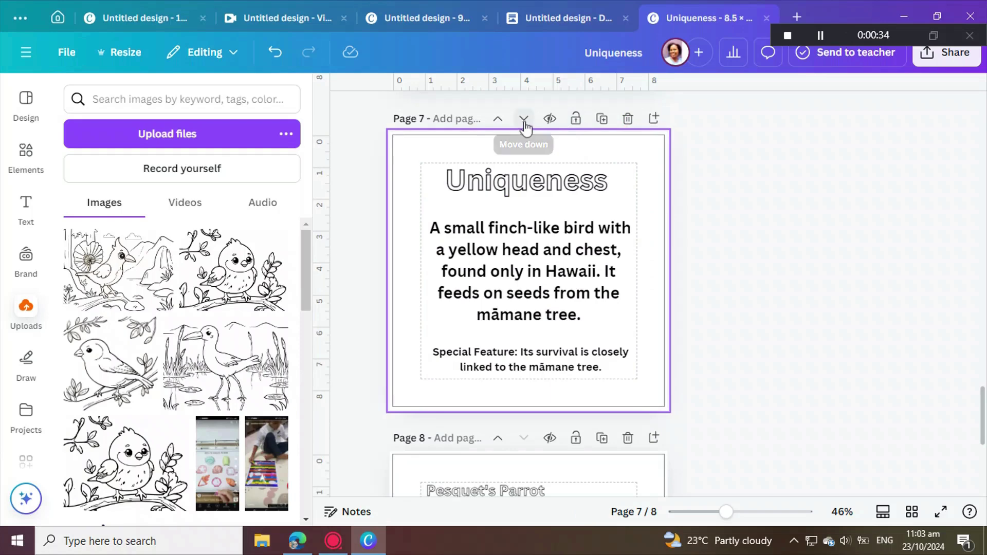
click(524, 120)
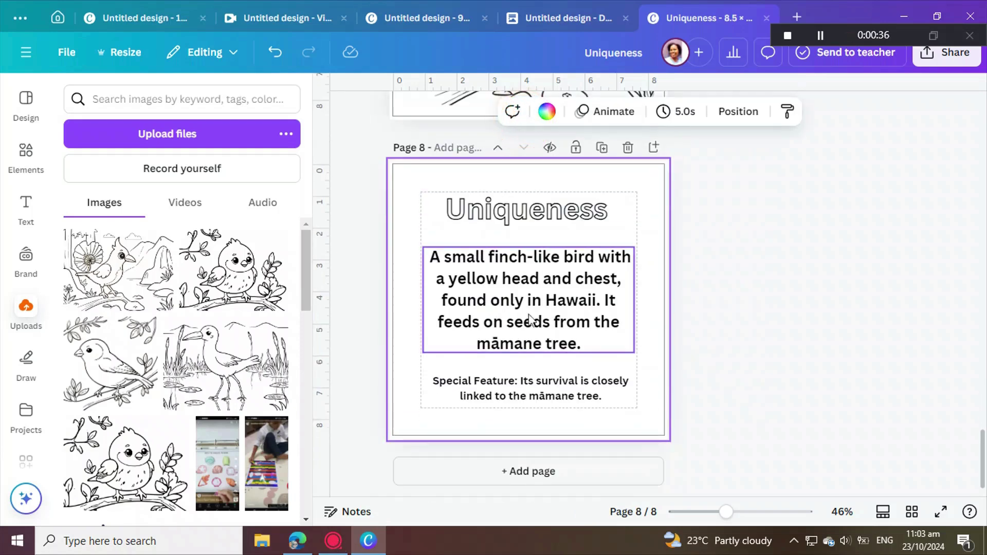
click(553, 219)
drag(552, 218, 542, 219)
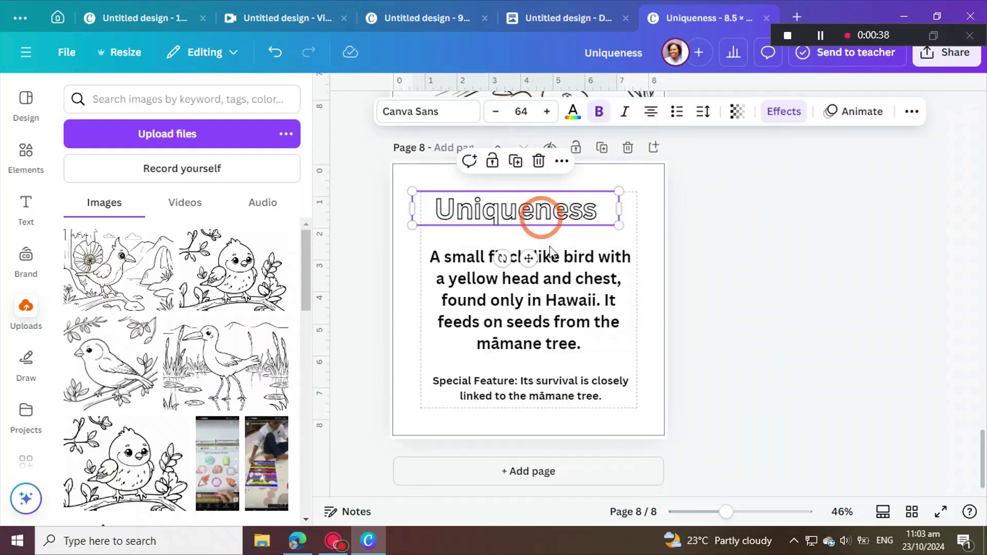
Switch to the Rare Birds Coloring Book chat in ChatGPT and copy the Uniqueness text of Pesquet's Parrot
click(296, 541)
click(340, 353)
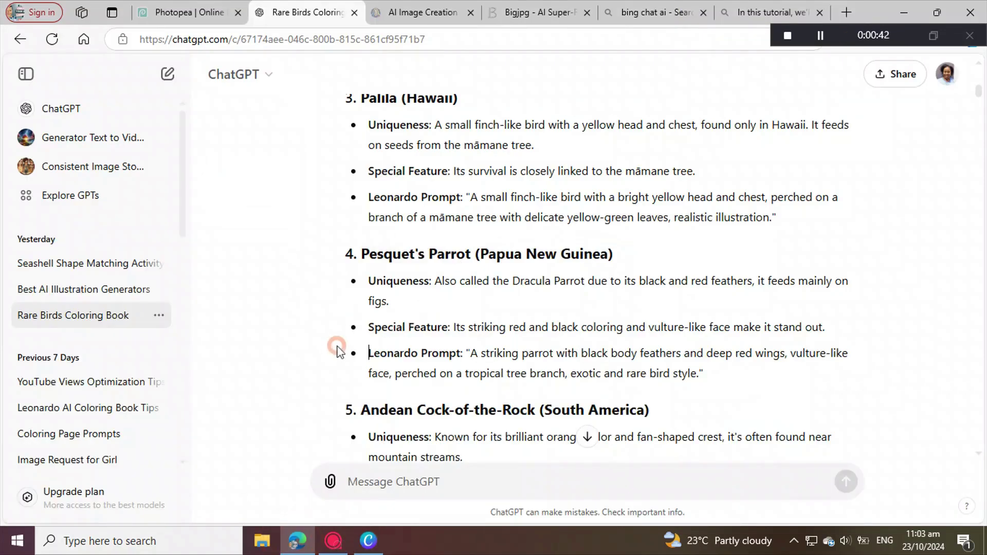
drag(380, 303, 434, 281)
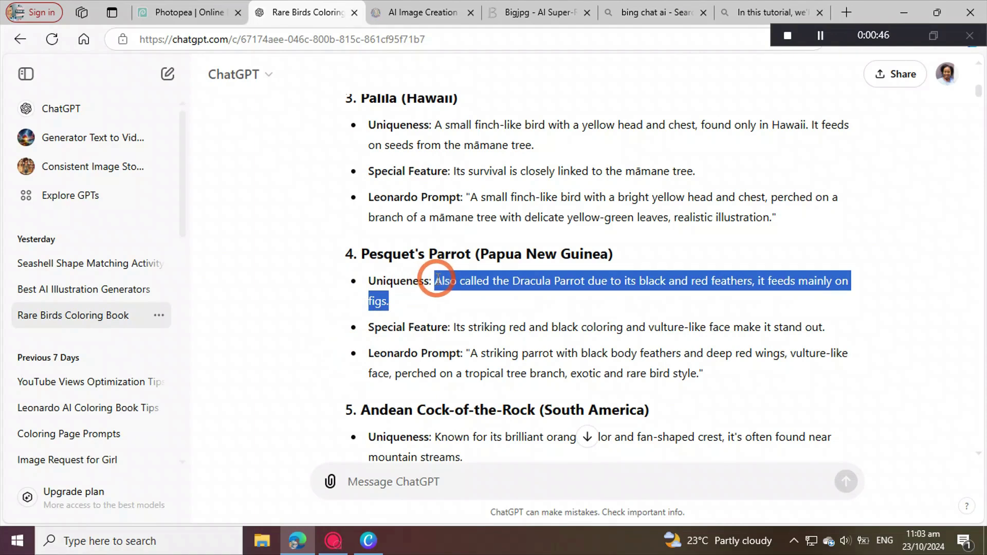
click(465, 229)
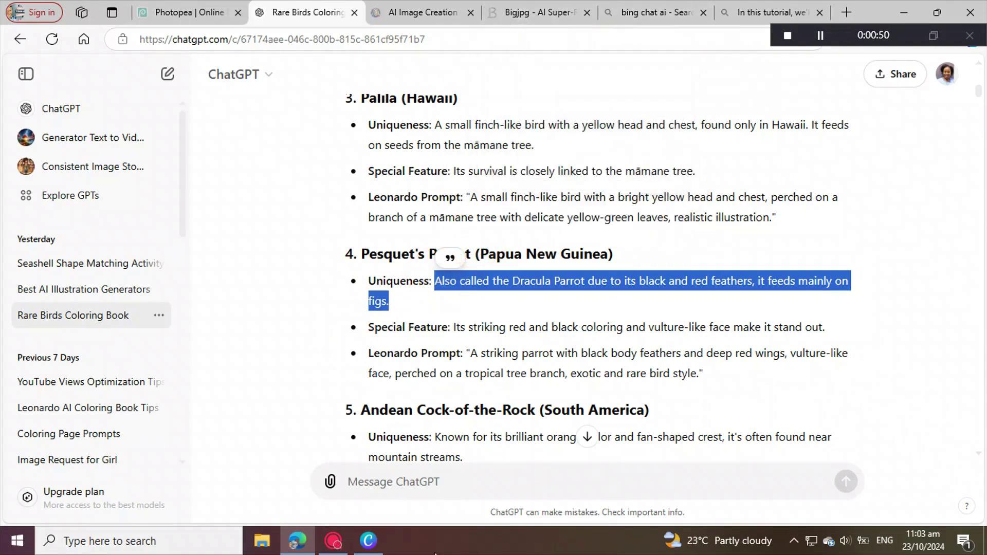
Switch back to Canva and replace the main paragraph on page 8 with the copied Dracula Parrot text
click(368, 540)
click(533, 355)
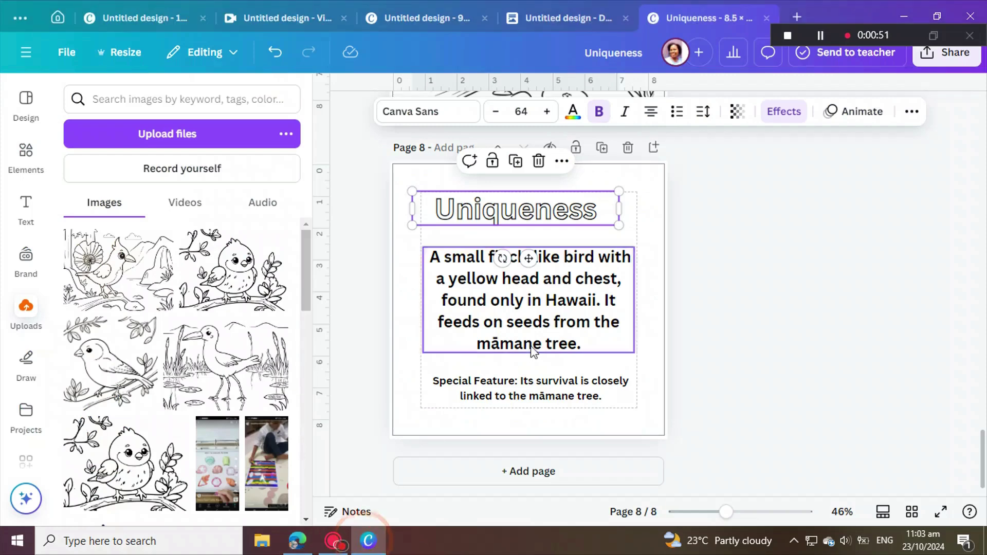
double_click(586, 341)
key(BackSpace)
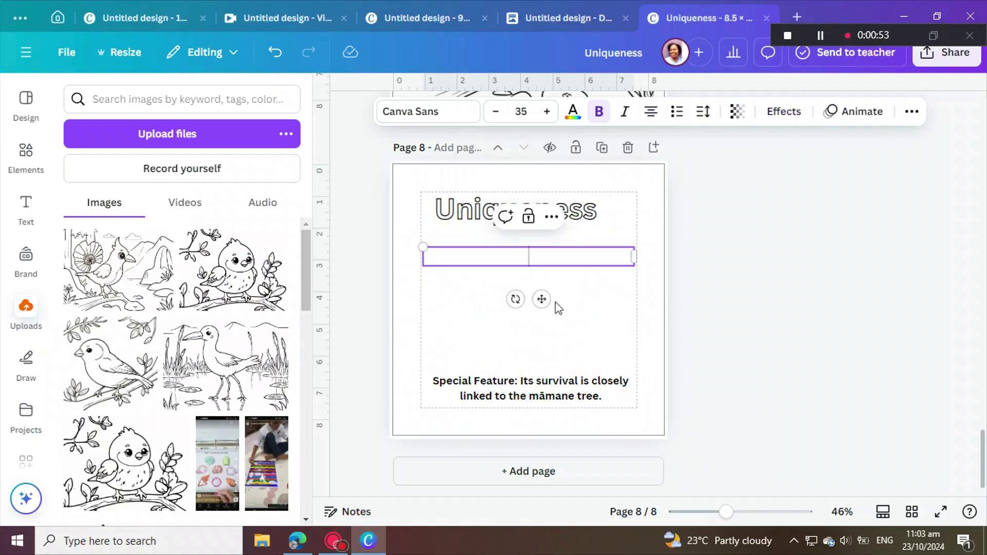
right_click(546, 259)
click(562, 286)
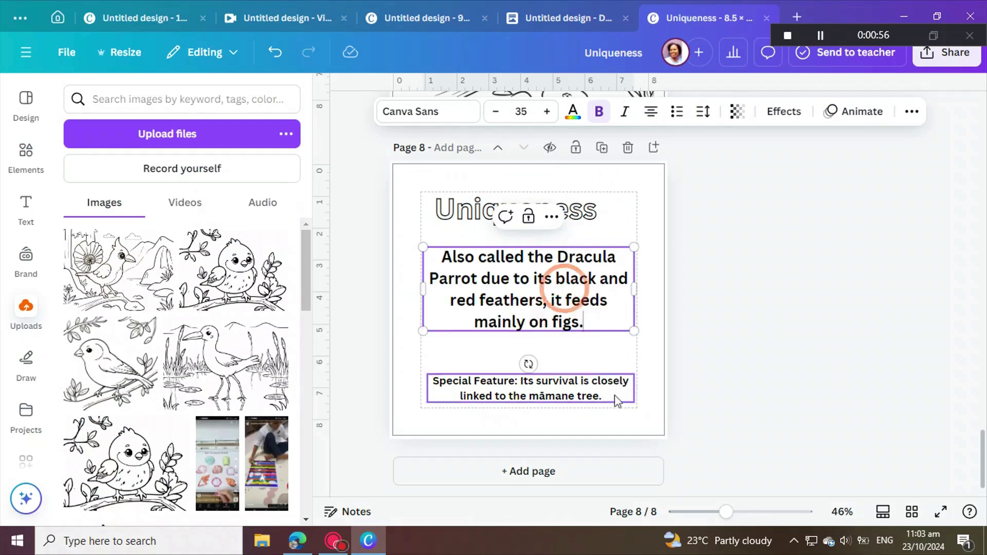
Switch to the ChatGPT bird list and copy the Special Feature sentence of Pesquet's Parrot
click(583, 399)
click(298, 540)
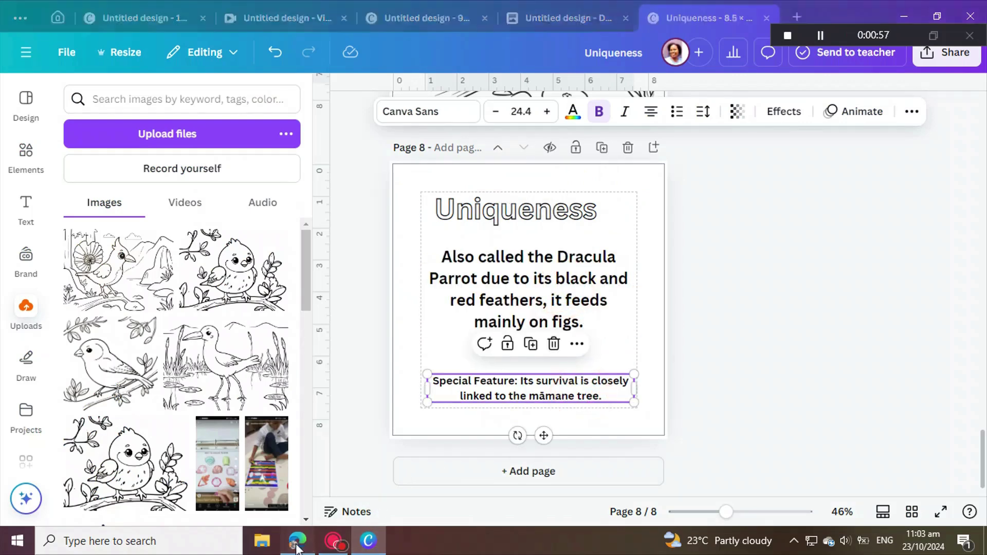
click(314, 359)
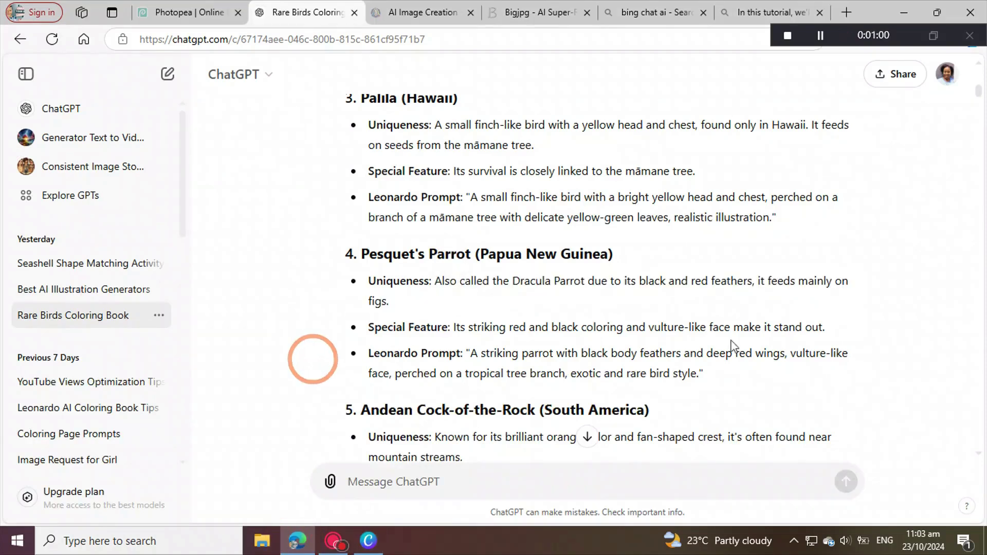
drag(826, 327, 454, 332)
key(ctrl+c)
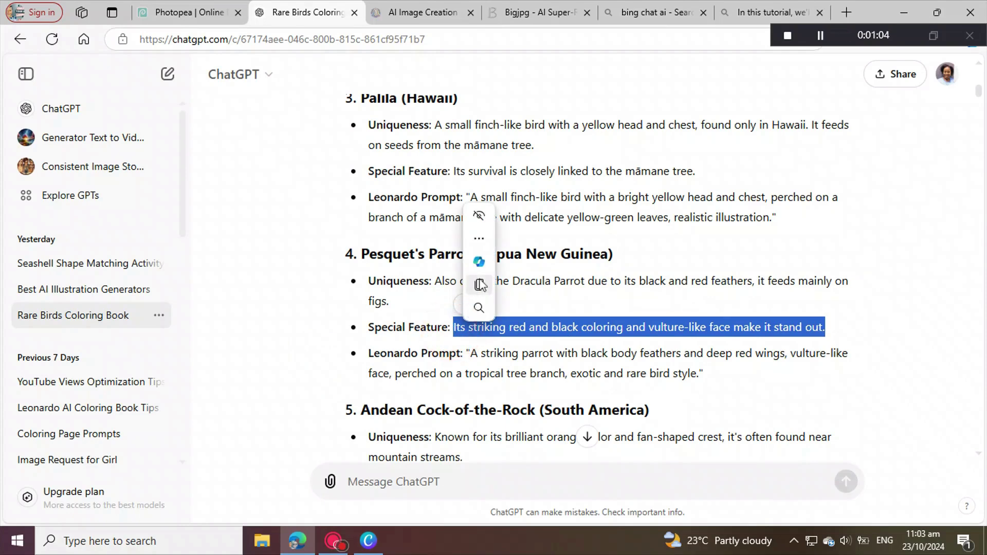
click(480, 282)
Switch back to Canva and replace the small Special Feature text on page 8 with the copied sentence about striking coloring
click(368, 541)
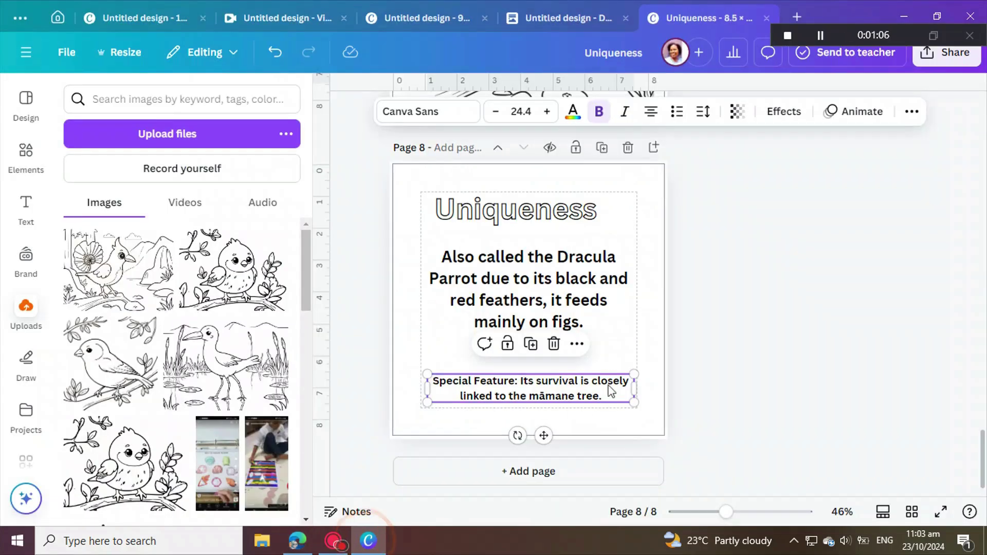
double_click(611, 402)
key(BackSpace)
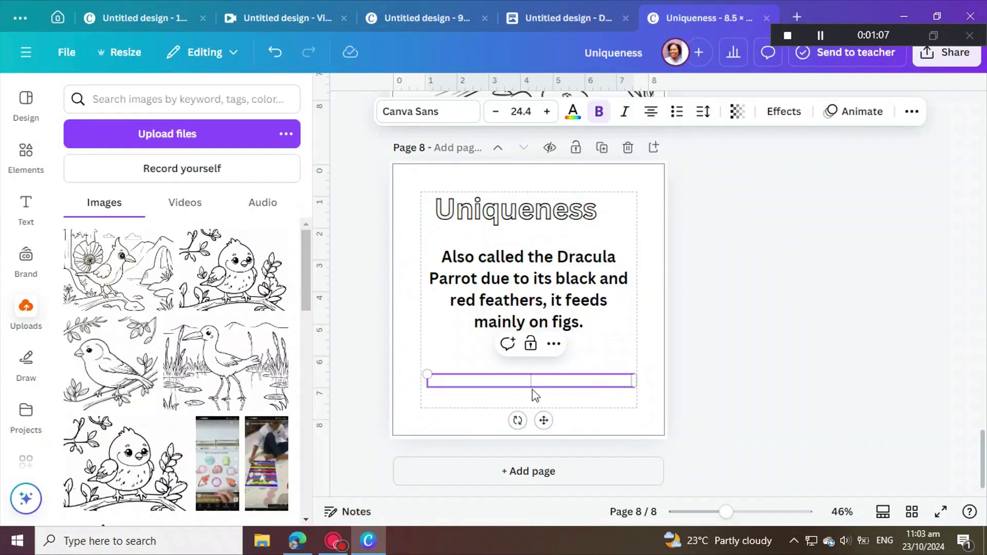
right_click(542, 382)
click(570, 408)
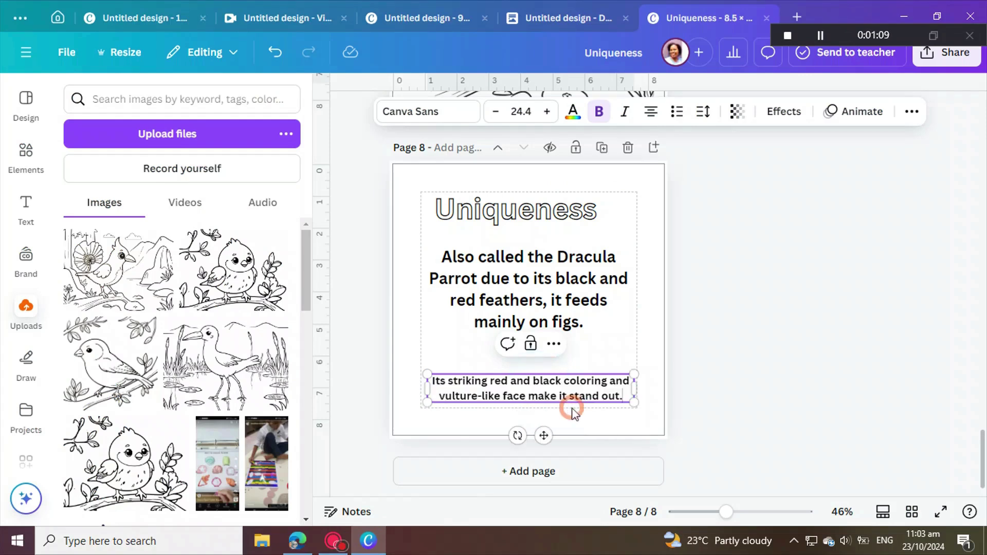
Space out the page 8 texts by moving the feature sentence slightly up and the paragraph and "Uniqueness" title slightly down
drag(585, 391, 588, 386)
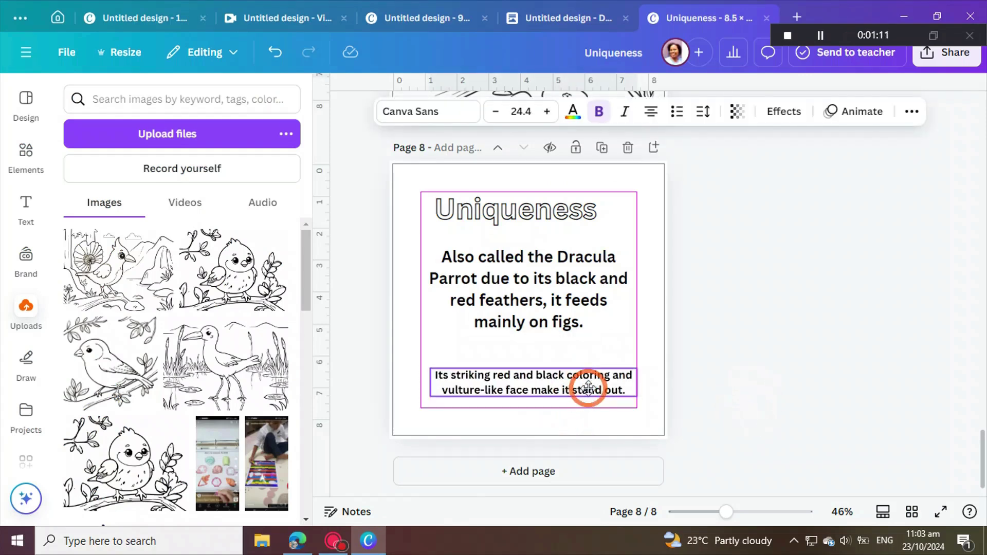
drag(568, 301, 565, 312)
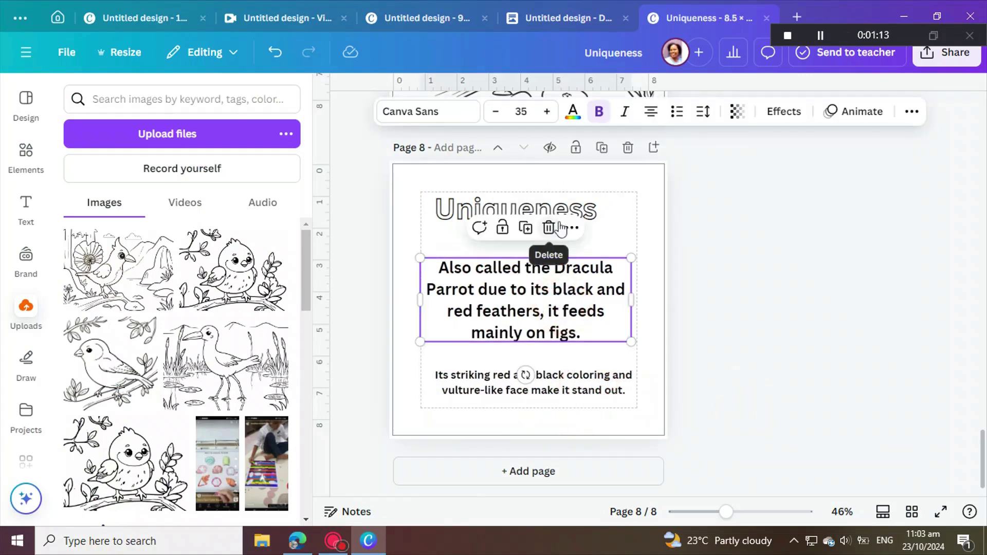
drag(571, 212, 573, 217)
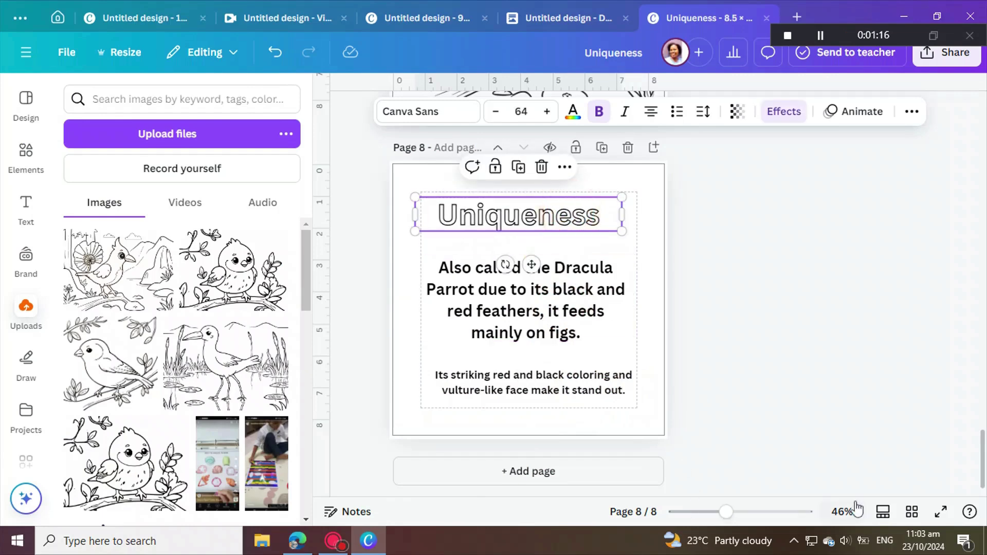
Show the design's pages in grid view
click(912, 512)
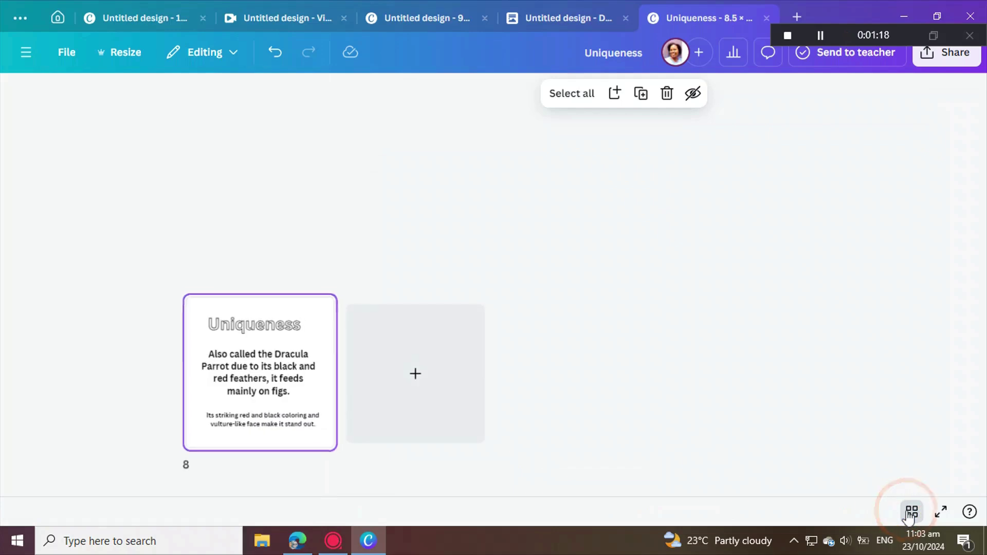